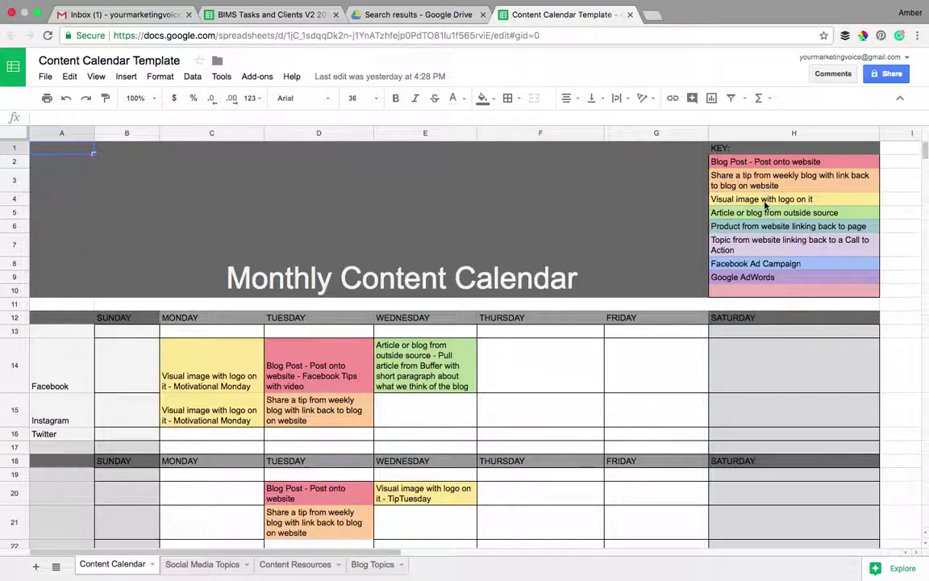
- View the "Being a Brand Leader" sample image with the Social Speak logo and return to the content calendar spreadsheet
{"action": "key", "text": "super+Tab"}
{"action": "key", "text": "super+Tab"}
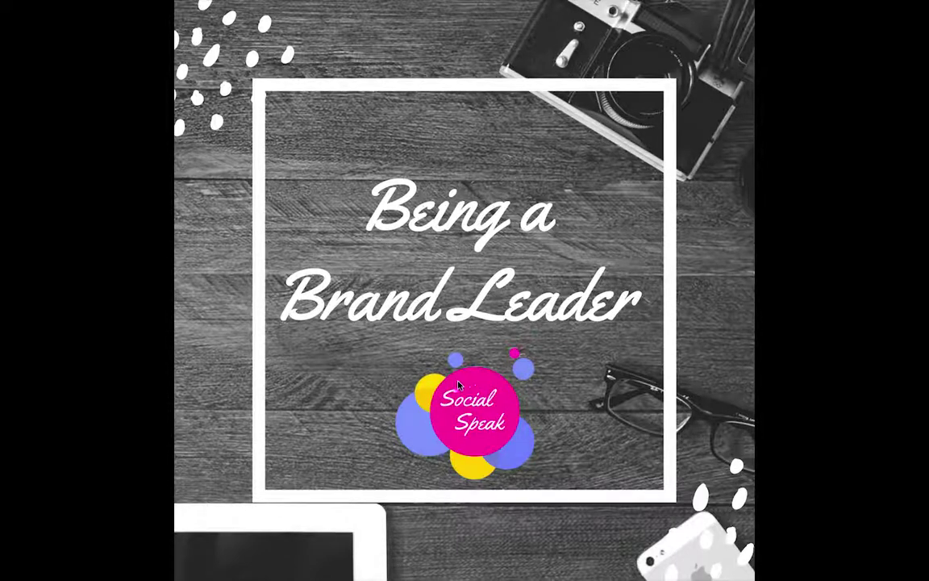
{"action": "key", "text": "super+Tab"}
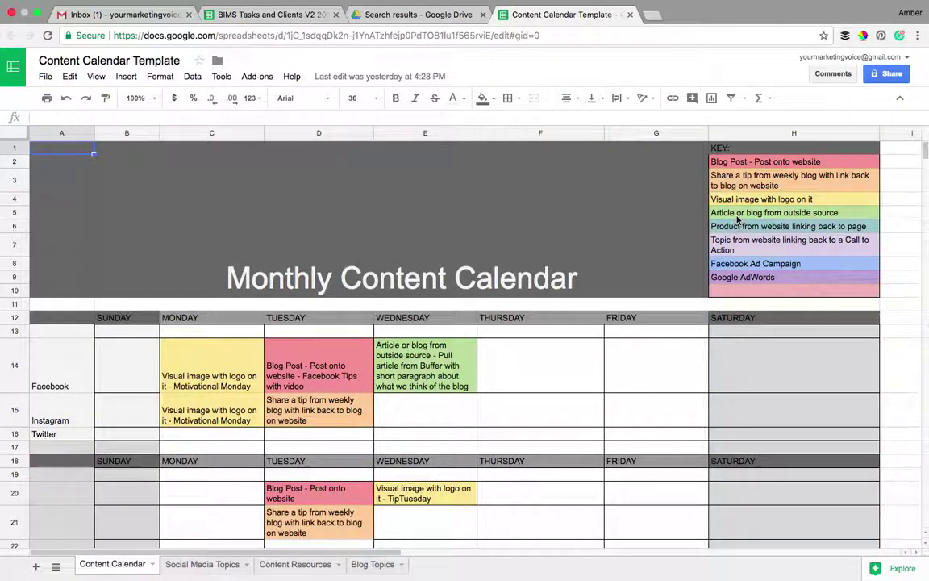
- Select the "Article or blog from outside source" key entry and open feedly.com in a new browser tab
{"action": "left_click", "coordinate": [737, 216]}
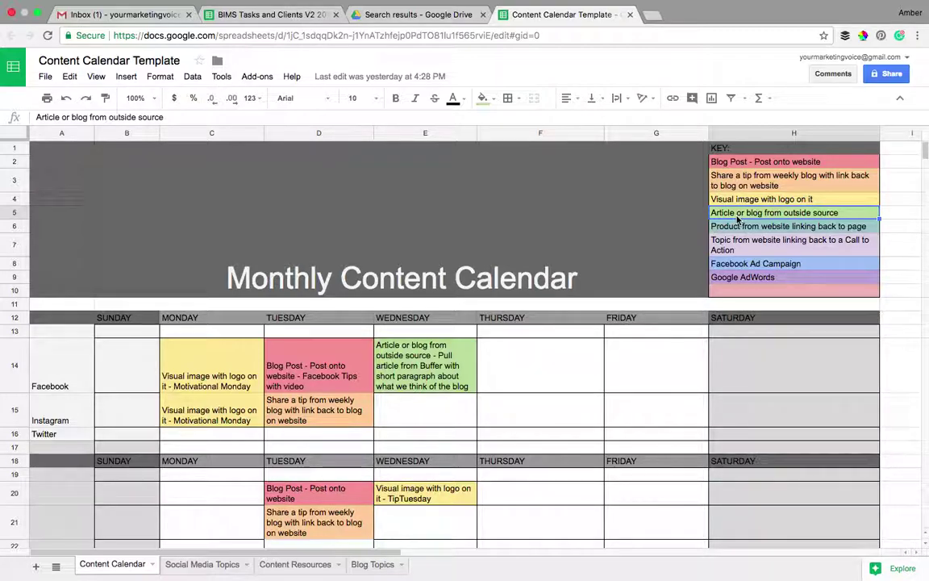
{"action": "left_click", "coordinate": [655, 18]}
{"action": "type", "text": "feedly.com"}
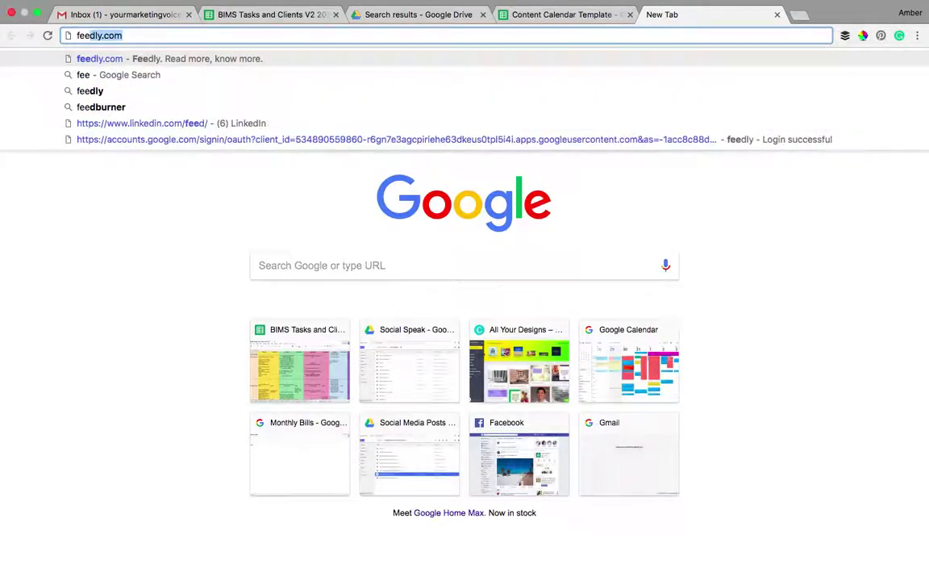
{"action": "key", "text": "Return"}
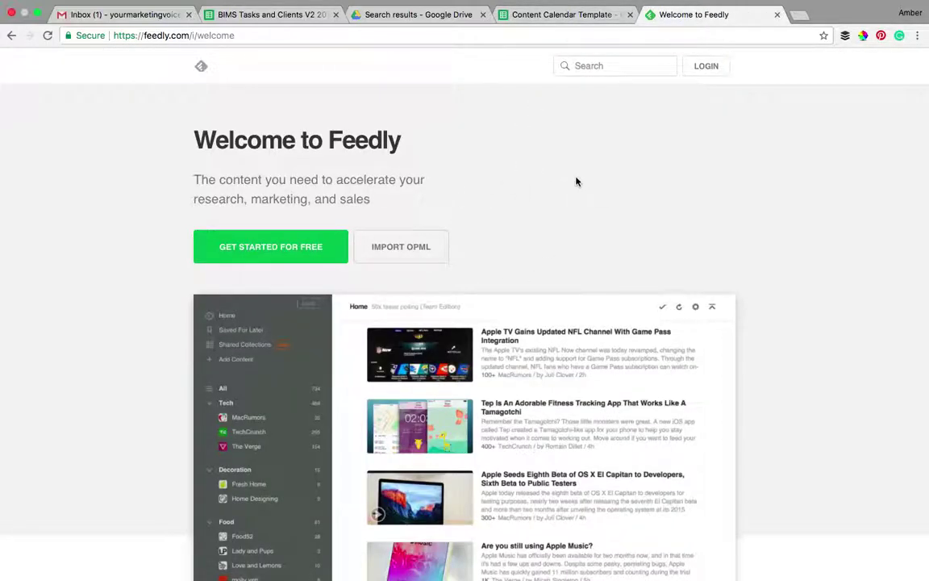
- Return to the calendar spreadsheet and examine the names and links on the Content Resources sheet, including the first empty row
{"action": "left_click", "coordinate": [601, 18]}
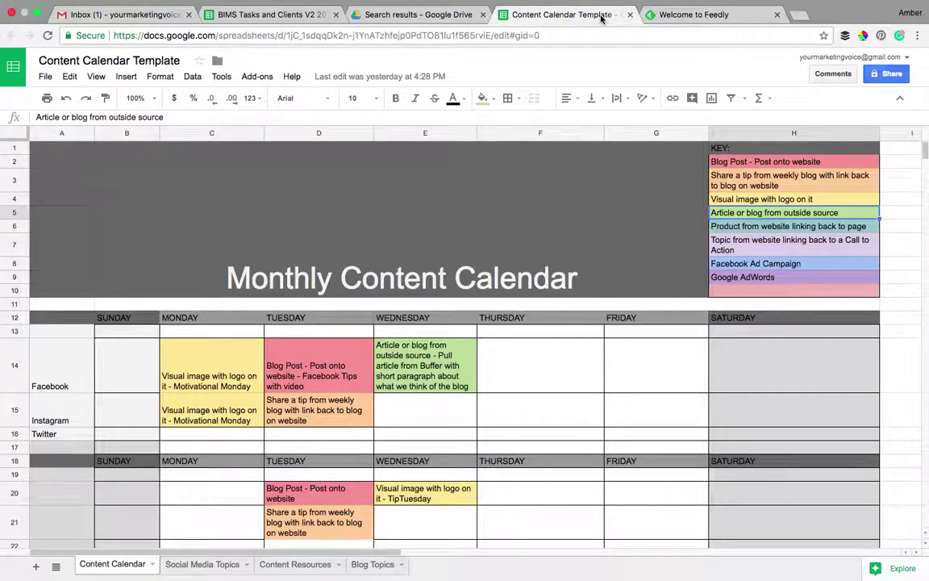
{"action": "left_click", "coordinate": [284, 565]}
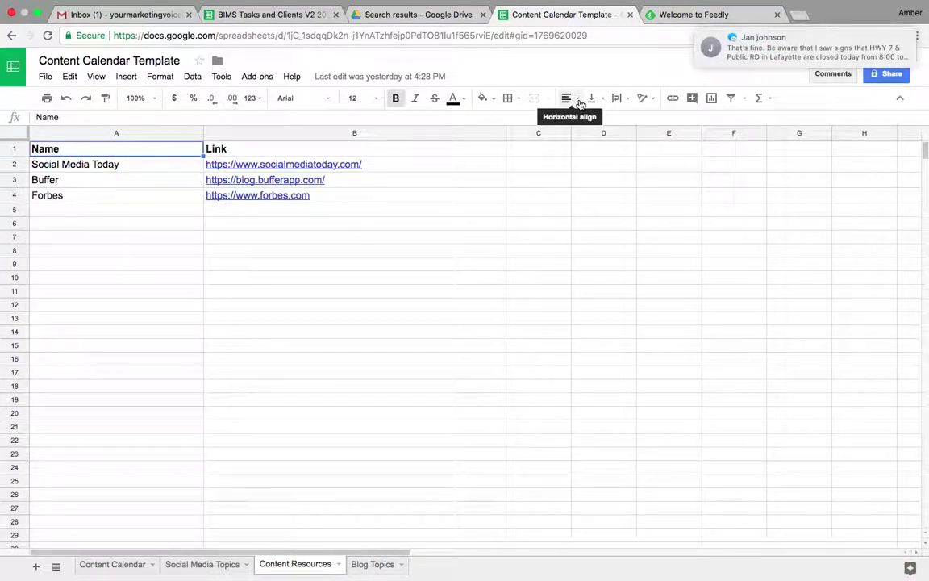
{"action": "left_click", "coordinate": [125, 215]}
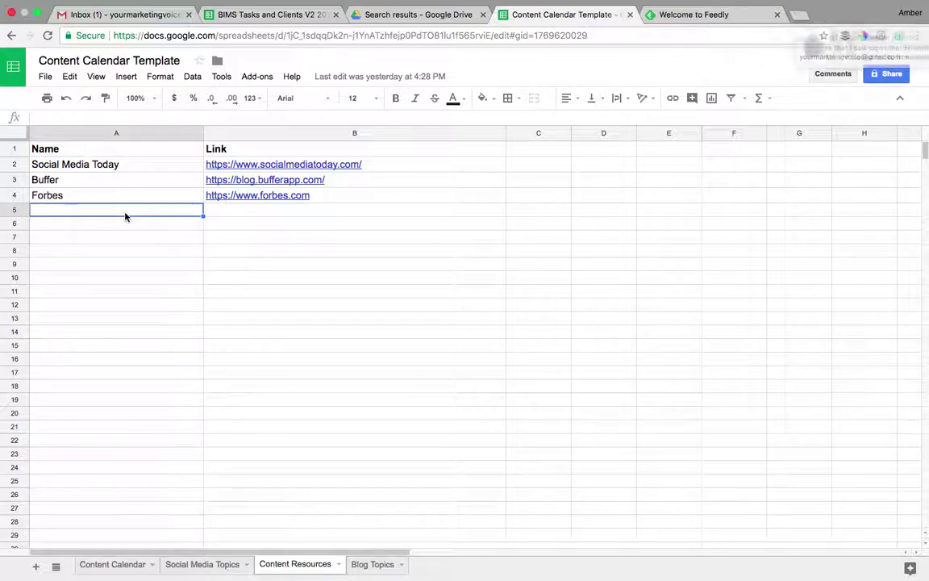
{"action": "left_click", "coordinate": [107, 166]}
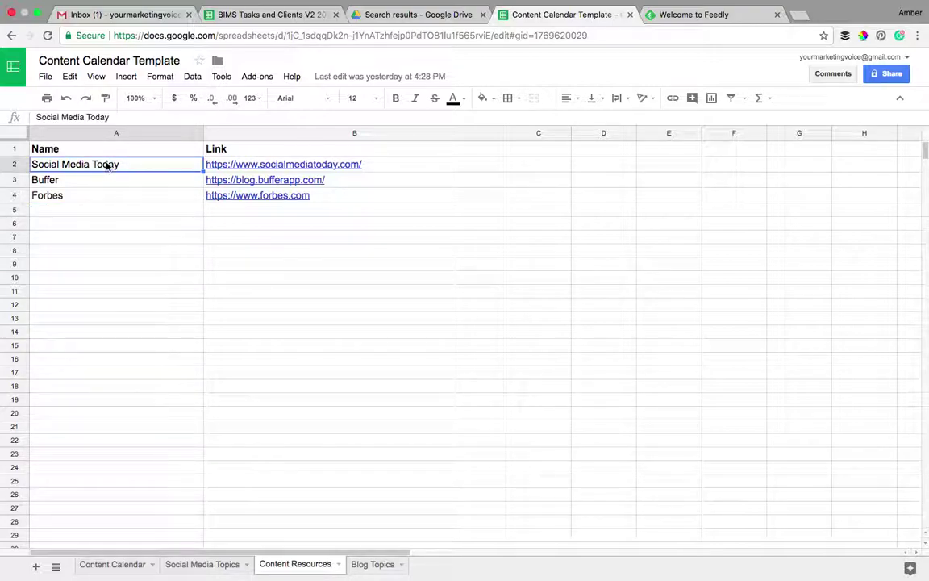
{"action": "key", "text": "Right"}
{"action": "key", "text": "Down"}
{"action": "key", "text": "Down"}
{"action": "key", "text": "Down"}
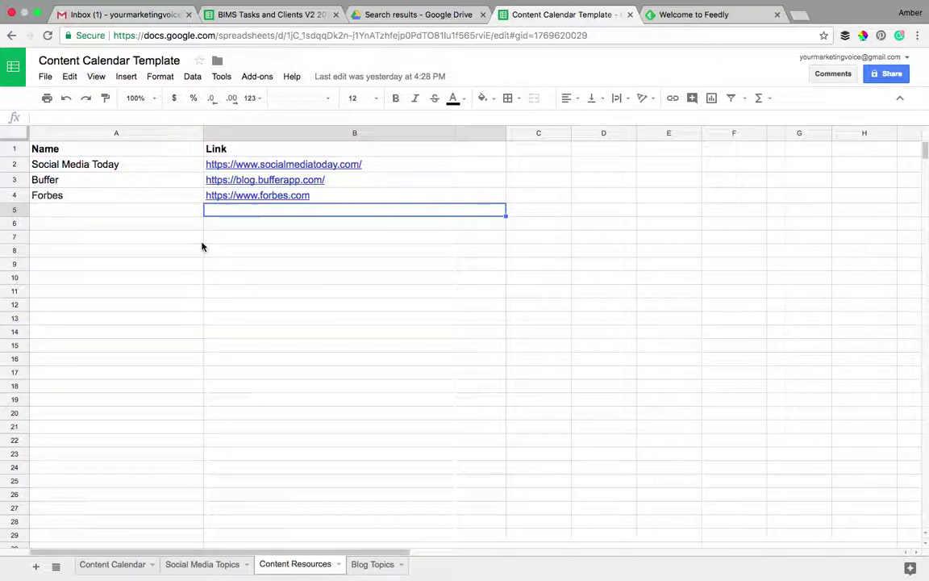
- Go through the Content Calendar key entries for website products, call-to-action topics, Facebook Ad Campaign and Google AdWords
{"action": "left_click", "coordinate": [88, 564]}
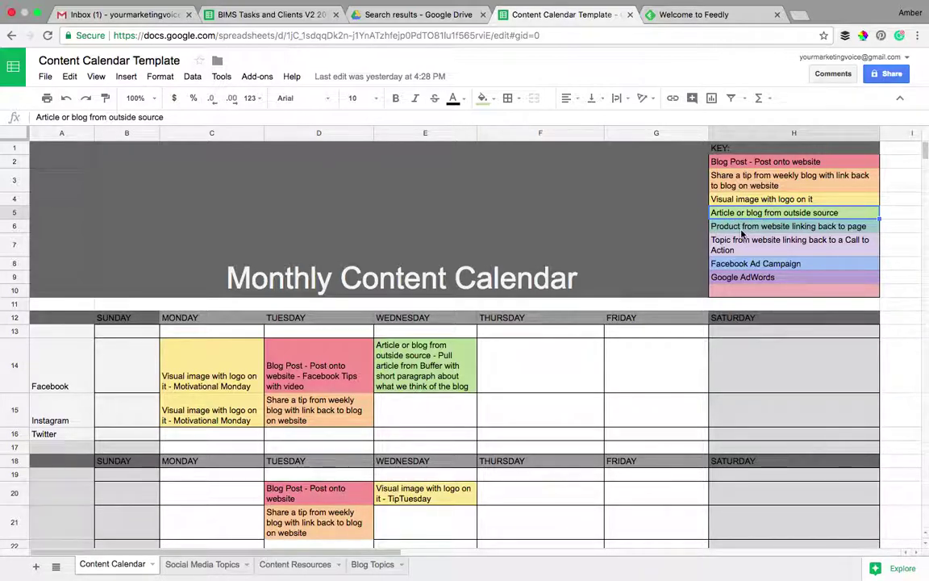
{"action": "left_click", "coordinate": [742, 231]}
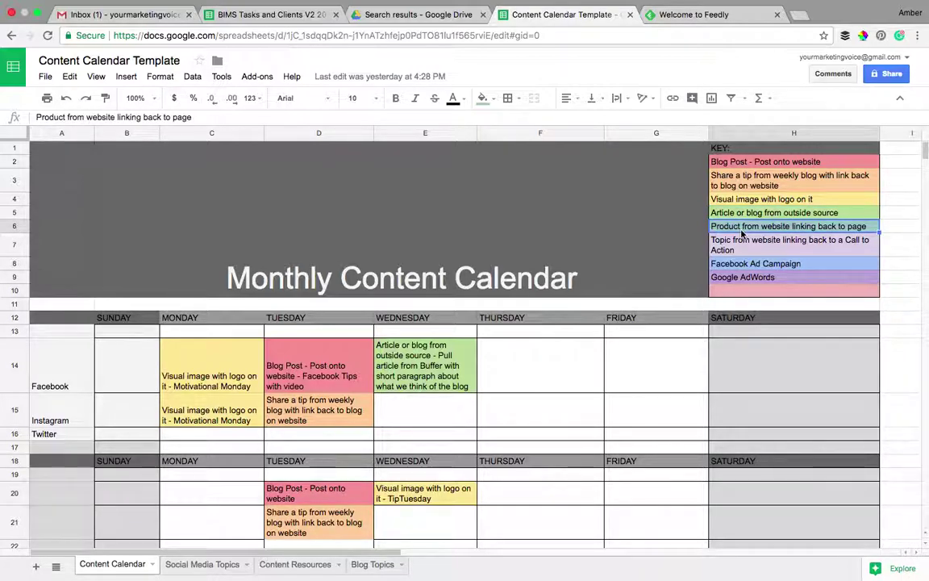
{"action": "left_click", "coordinate": [743, 244]}
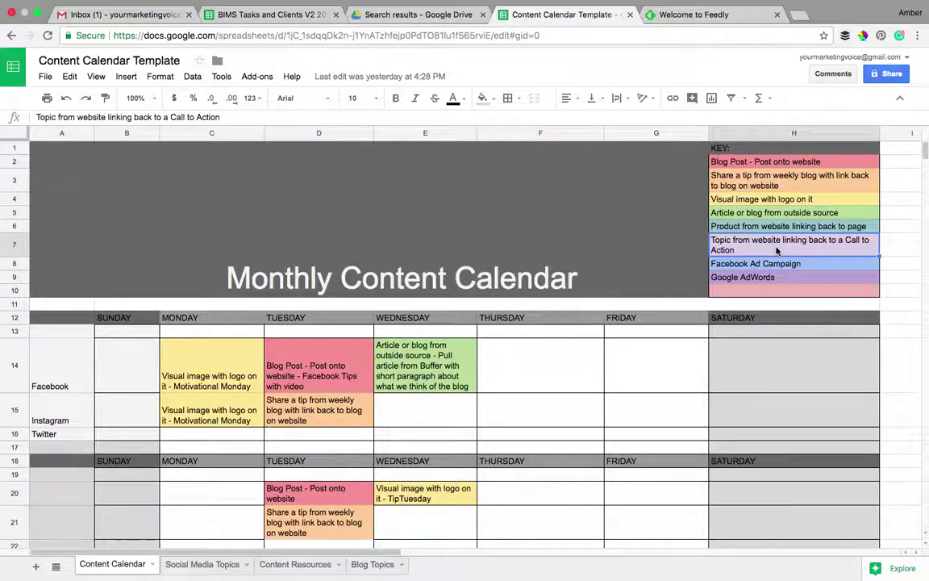
{"action": "left_click", "coordinate": [777, 268]}
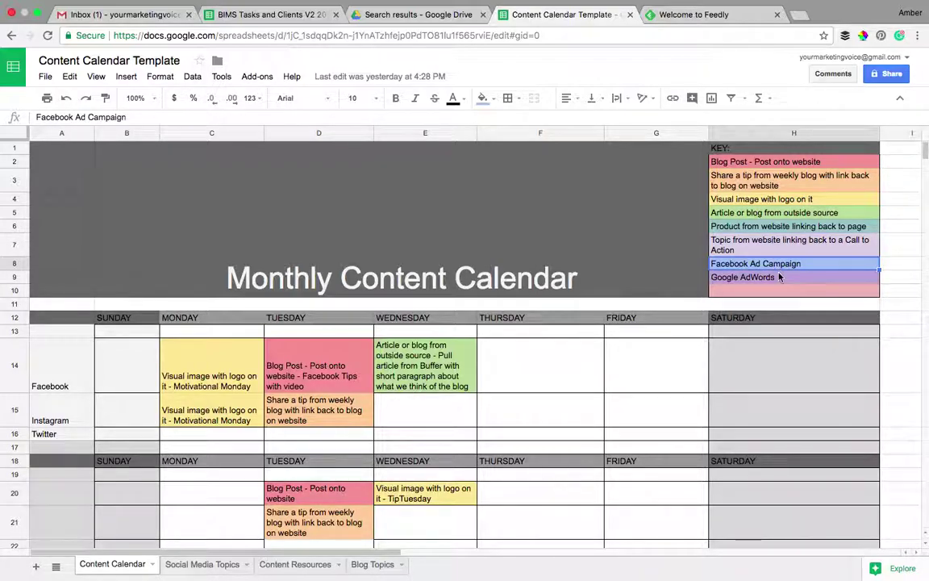
{"action": "left_click", "coordinate": [780, 276]}
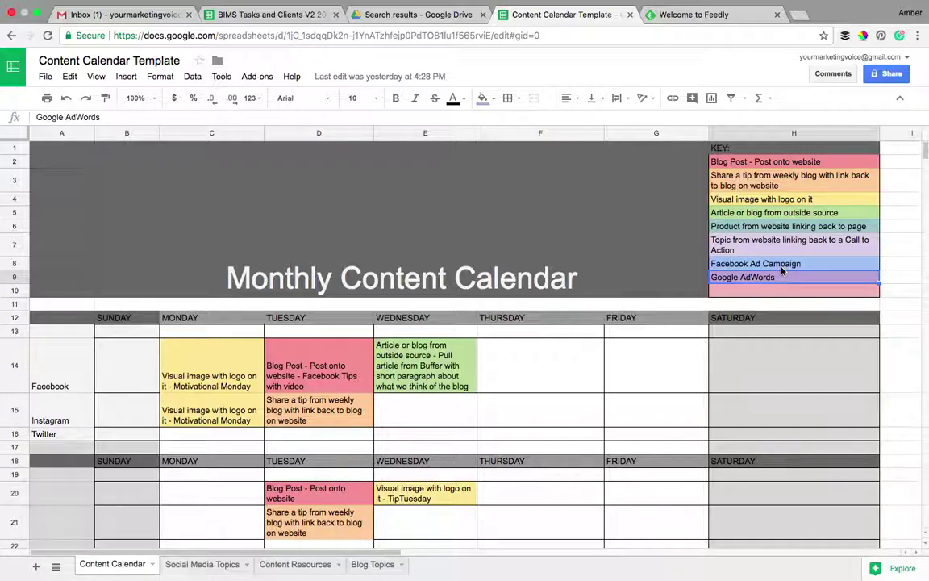
{"action": "left_click", "coordinate": [782, 270]}
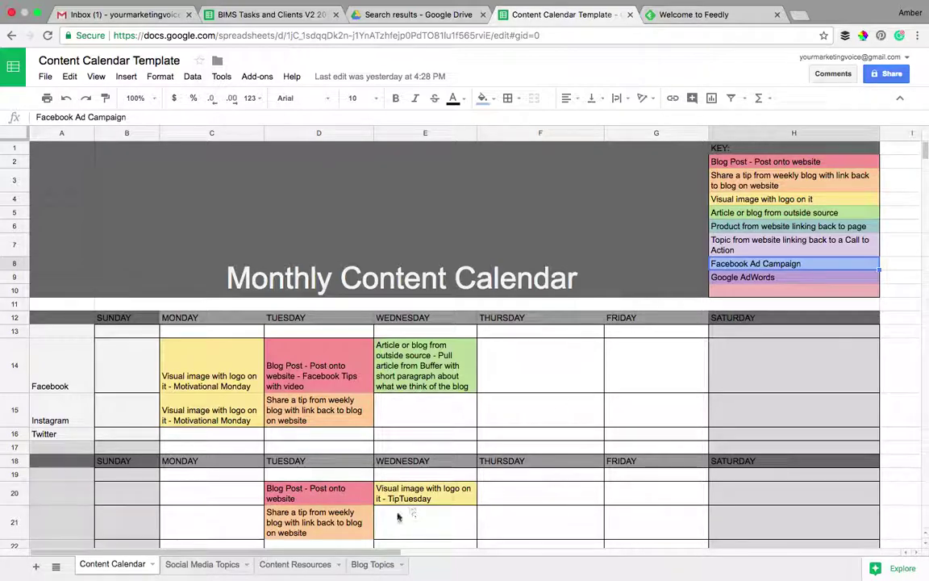
- On the Social Media Topics sheet, enter "Videos, Groups, Updates on pages, video banners" as the Facebook Tips note and widen the Notes column to fit
{"action": "left_click", "coordinate": [202, 565]}
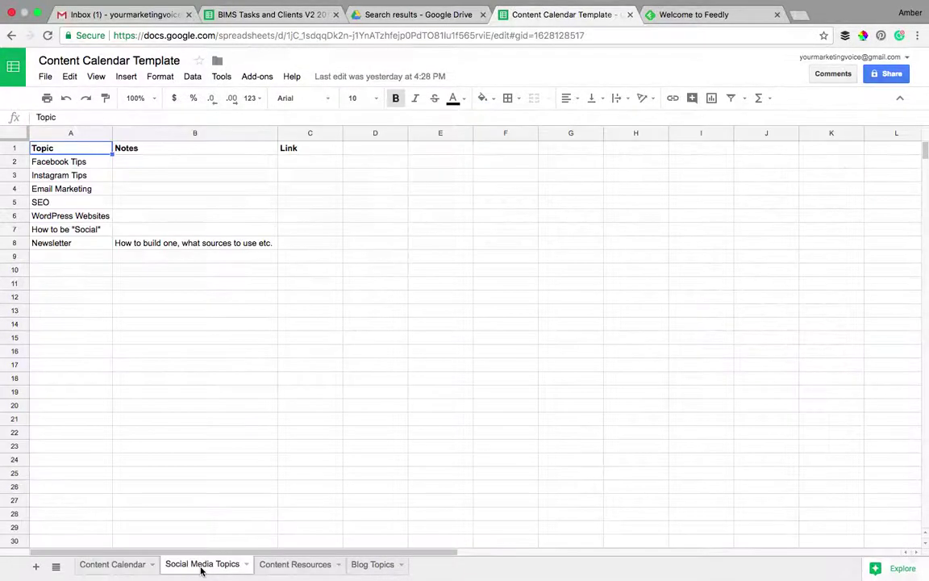
{"action": "left_click", "coordinate": [89, 258]}
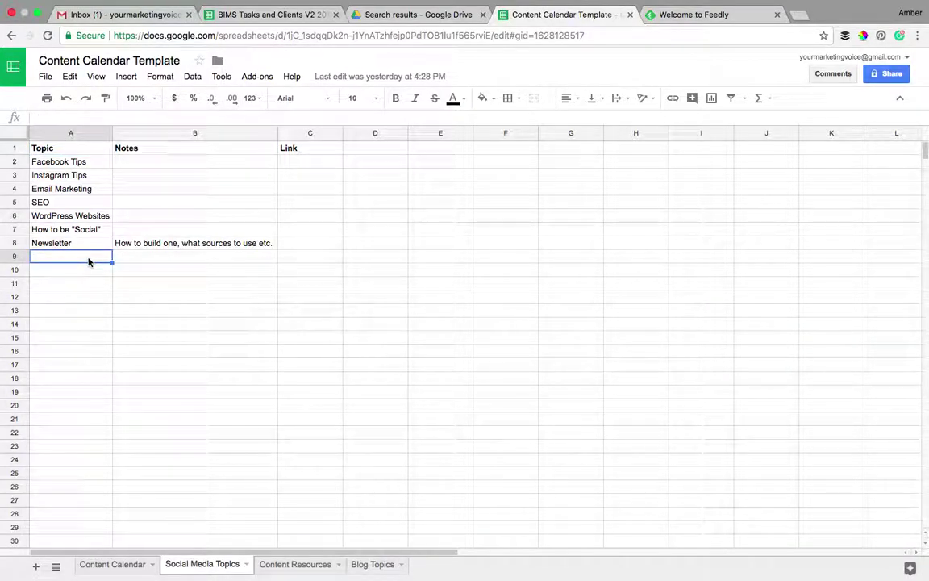
{"action": "left_click", "coordinate": [146, 165]}
{"action": "type", "text": "Videos"}
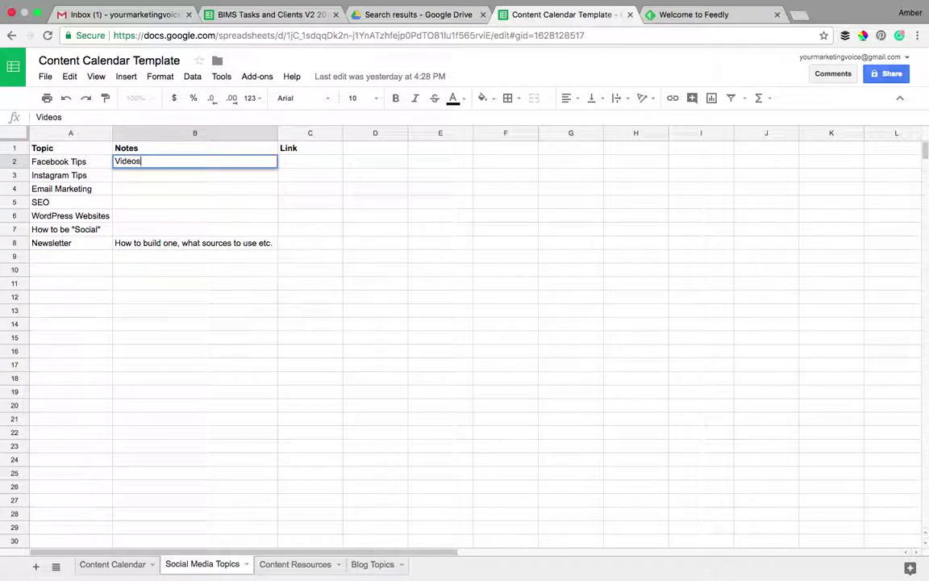
{"action": "type", "text": ", Groups, Updates on pag"}
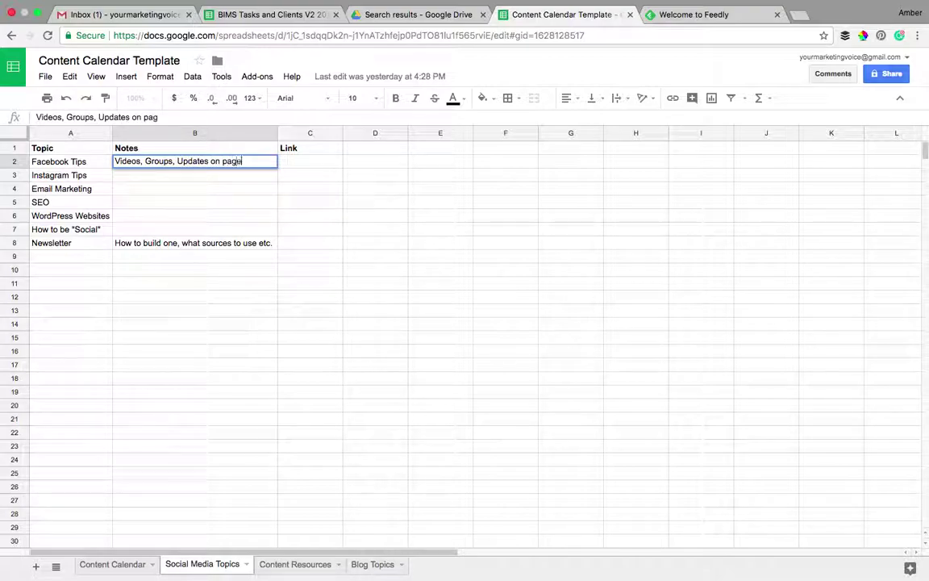
{"action": "type", "text": "es, video banners"}
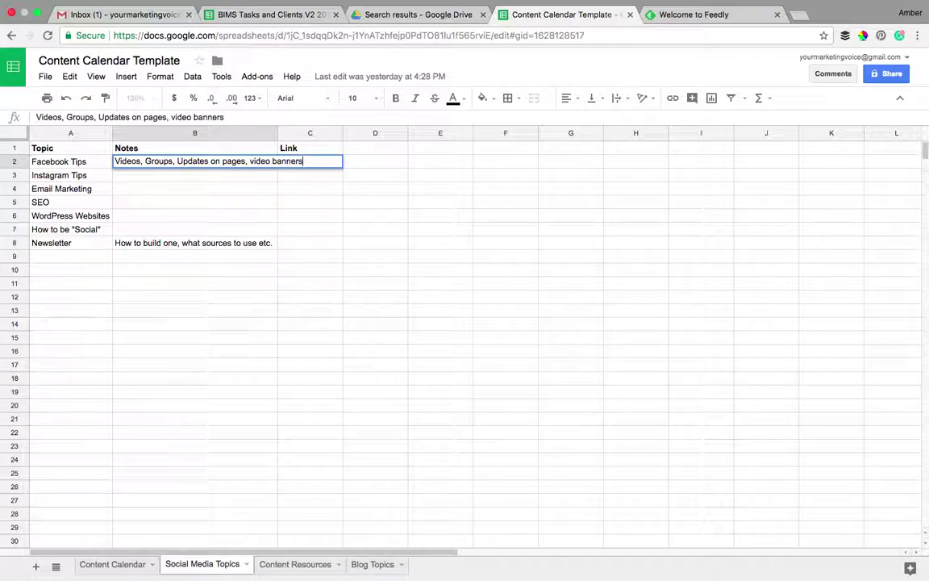
{"action": "key", "text": "Return"}
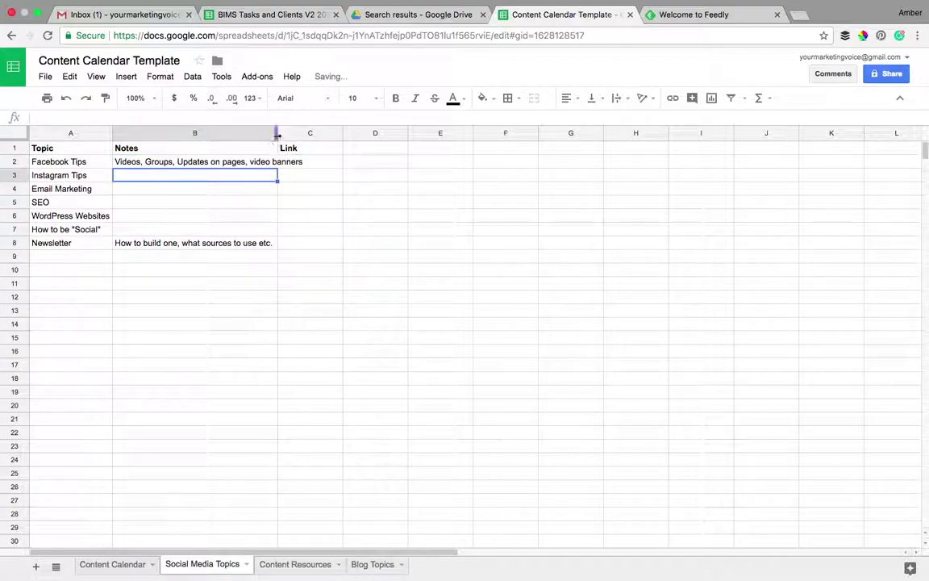
{"action": "left_click_drag", "start_coordinate": [277, 136], "coordinate": [324, 133]}
{"action": "left_click", "coordinate": [259, 162]}
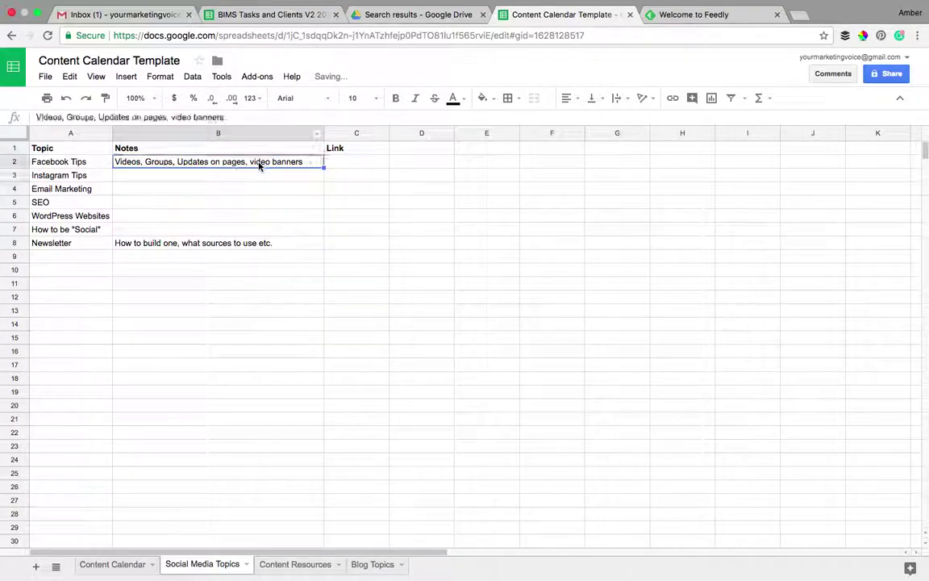
- Check the Link cell for Facebook Tips and the next empty Topic cell, dismissing the calendar reminder
{"action": "left_click", "coordinate": [344, 165]}
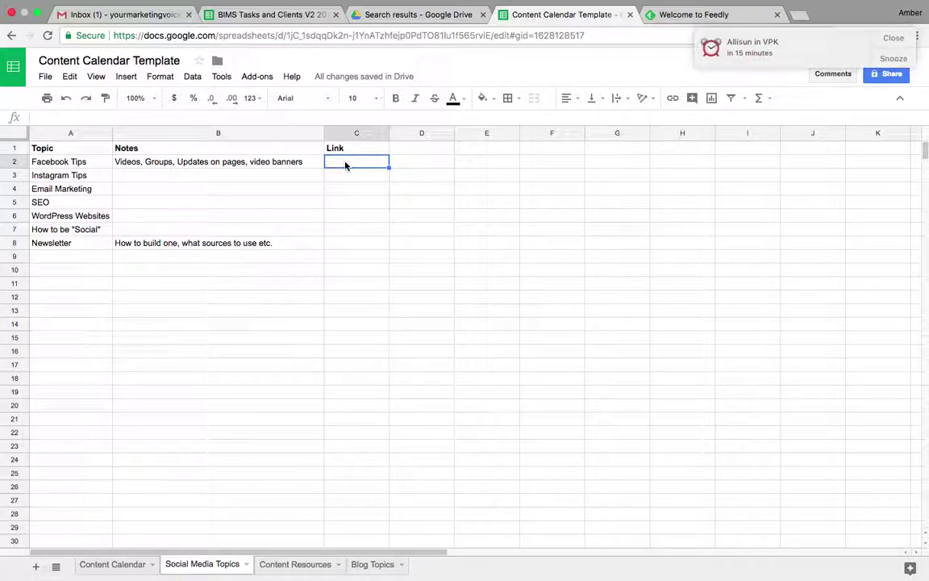
{"action": "left_click", "coordinate": [893, 38]}
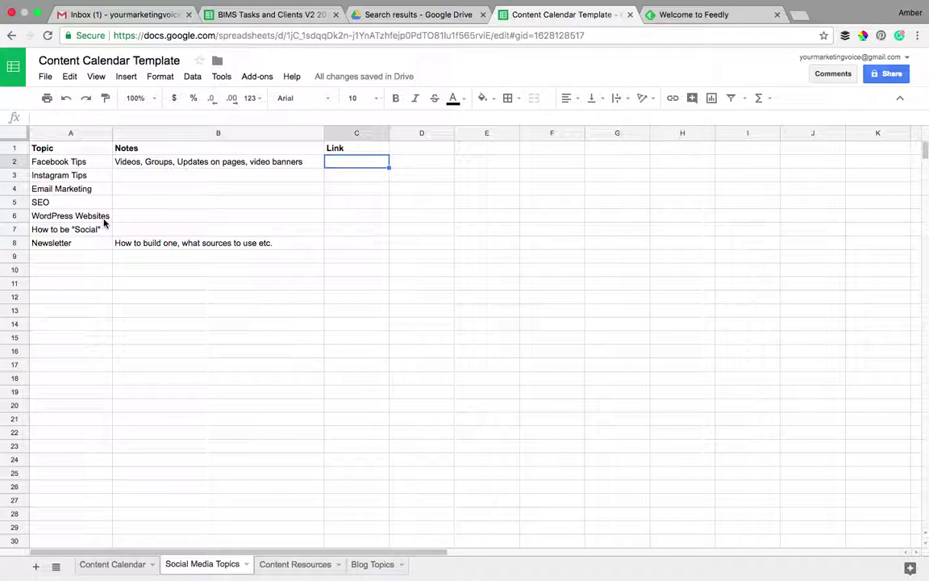
{"action": "left_click", "coordinate": [91, 259]}
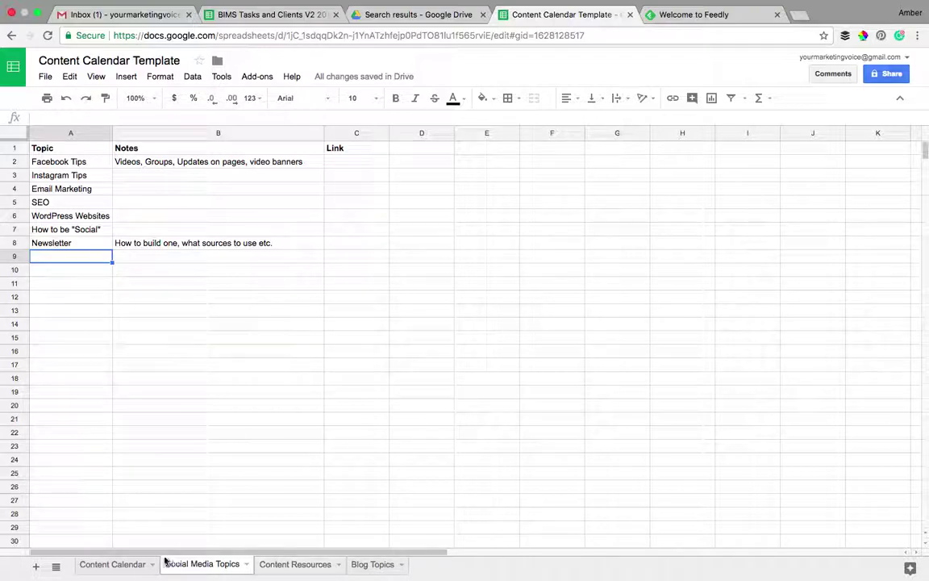
- Examine the Blog Topics sheet's columns for blog title, topics and notes, publish date and link
{"action": "left_click", "coordinate": [373, 564]}
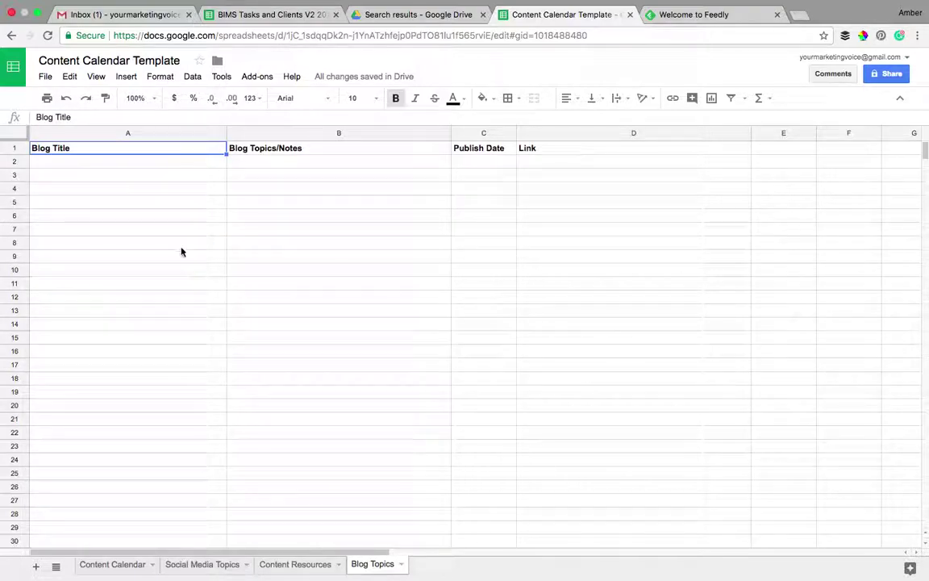
{"action": "left_click", "coordinate": [152, 165]}
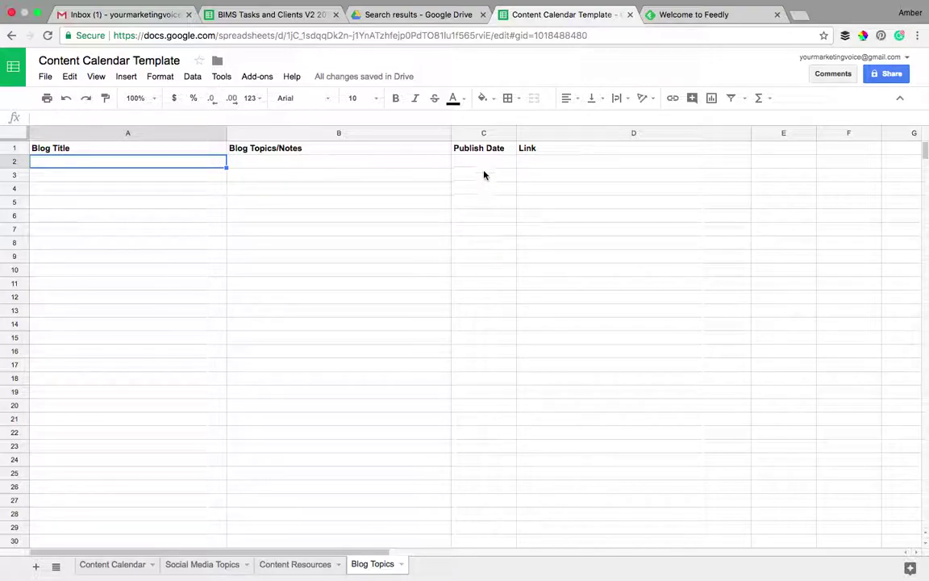
{"action": "left_click", "coordinate": [555, 165]}
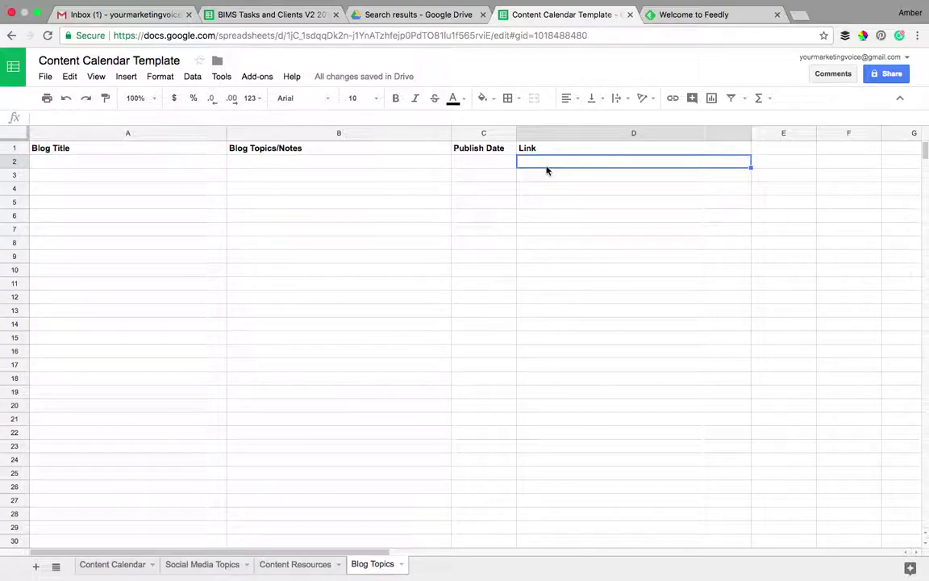
- On the Content Calendar sheet, replace the first week's Twitter label in A16 with "LinkedIN" and enter "Twitter" in A17
{"action": "left_click", "coordinate": [84, 565]}
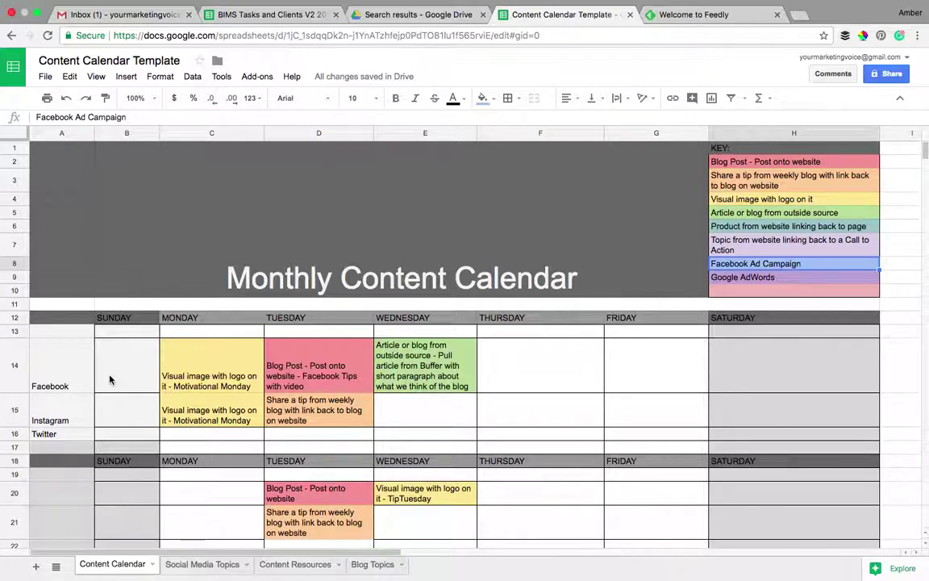
{"action": "left_click", "coordinate": [59, 375]}
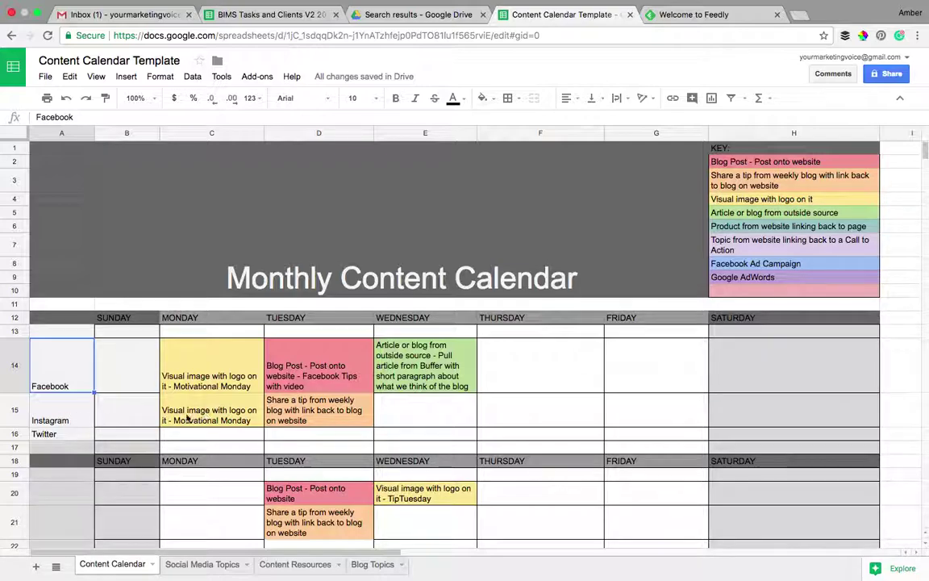
{"action": "left_click", "coordinate": [61, 437]}
{"action": "type", "text": "LinkedIN"}
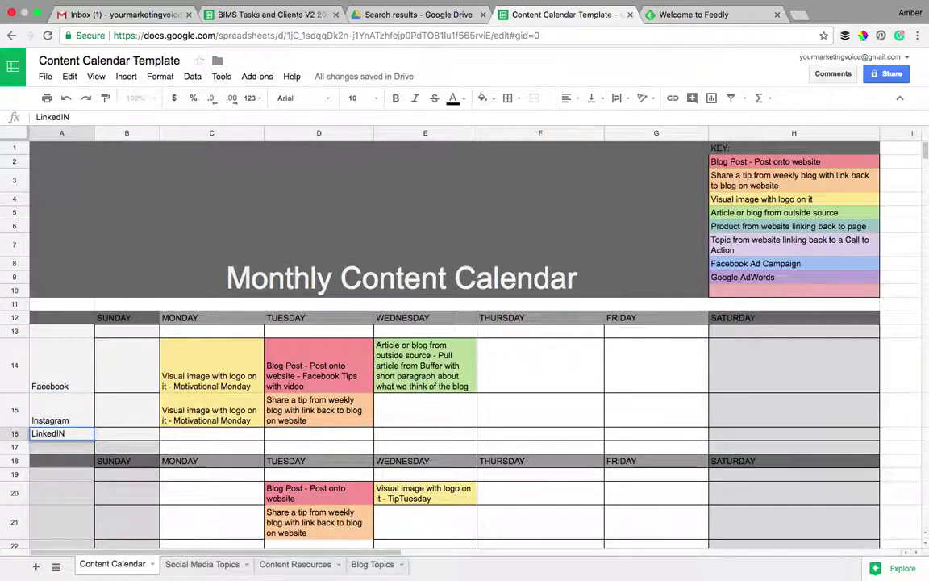
{"action": "key", "text": "Return"}
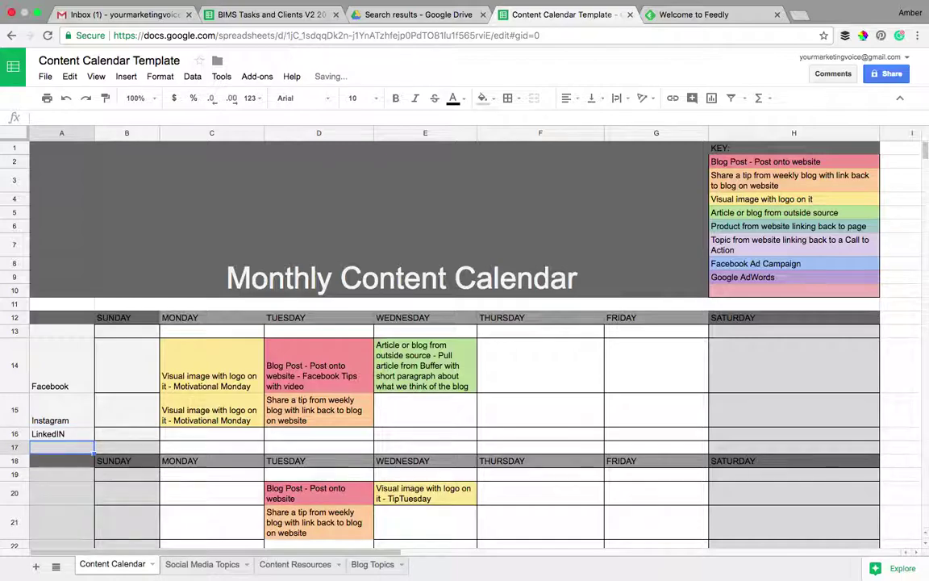
{"action": "type", "text": "Twitter"}
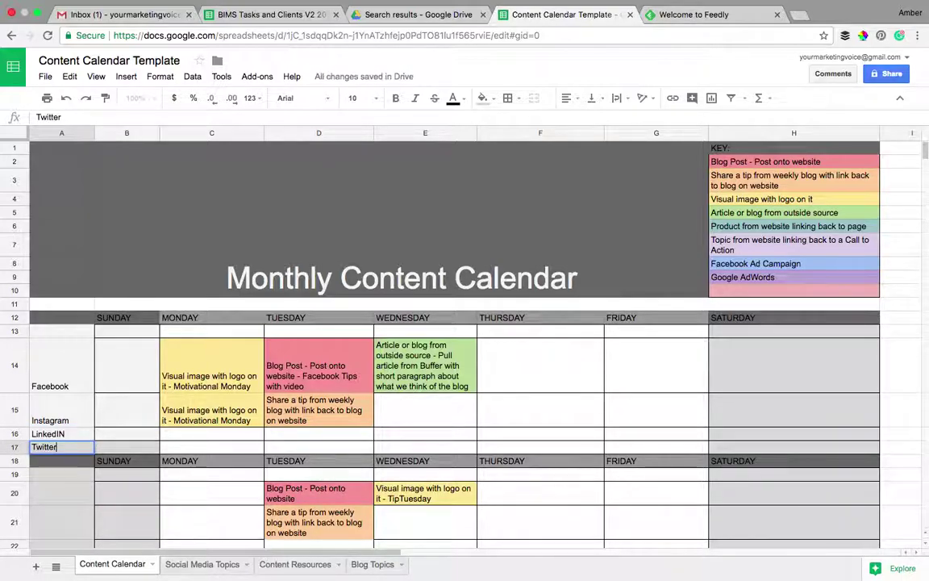
{"action": "key", "text": "Tab"}
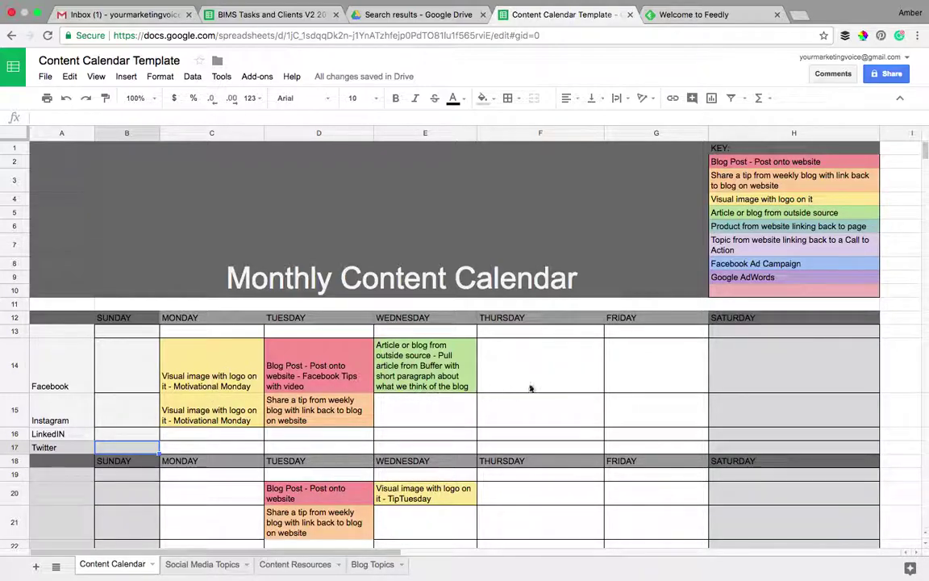
- Copy the key entry "Topic from website linking back to a Call to Action" into the first week's Thursday Facebook cell (F14)
{"action": "left_click", "coordinate": [754, 249]}
{"action": "key", "text": "ctrl+c"}
{"action": "left_click", "coordinate": [555, 367]}
{"action": "key", "text": "ctrl+v"}
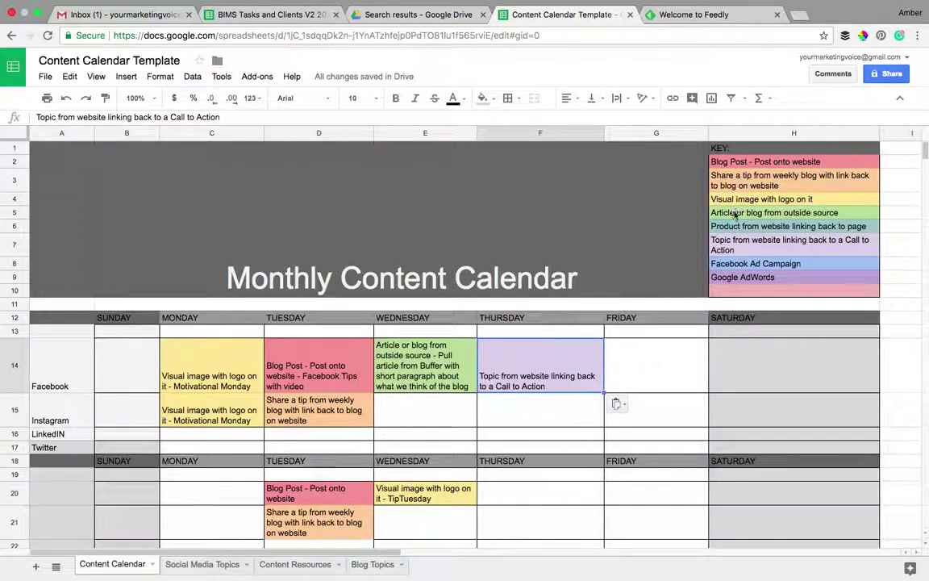
- Copy the key entry "Visual image with logo on it" into the first week's Friday Facebook cell (G14)
{"action": "left_click", "coordinate": [736, 228]}
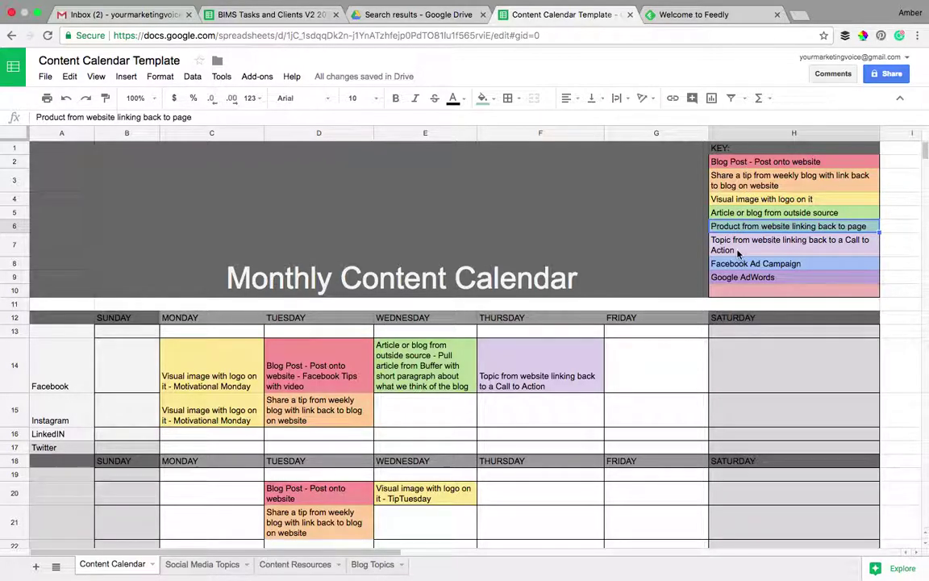
{"action": "left_click", "coordinate": [753, 201]}
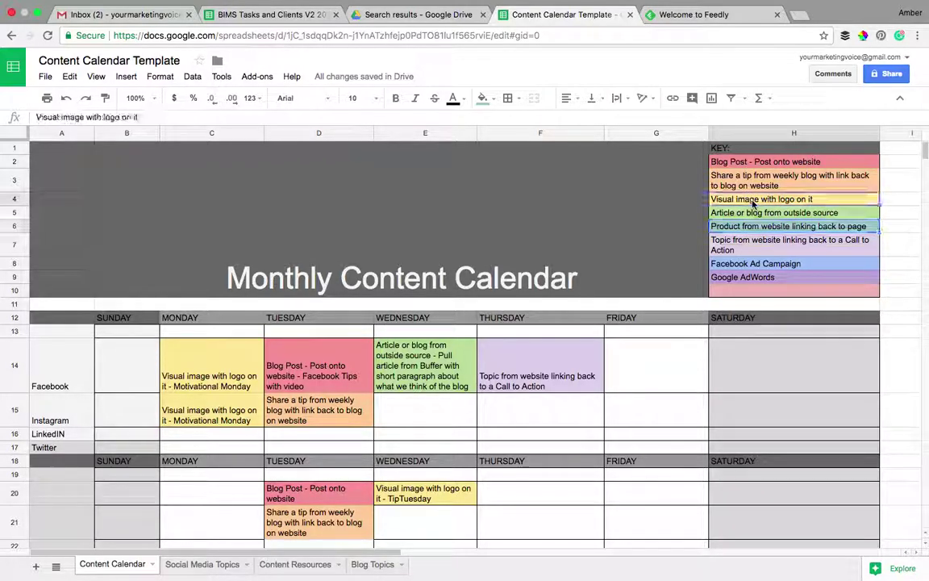
{"action": "key", "text": "ctrl+c"}
{"action": "left_click", "coordinate": [658, 376]}
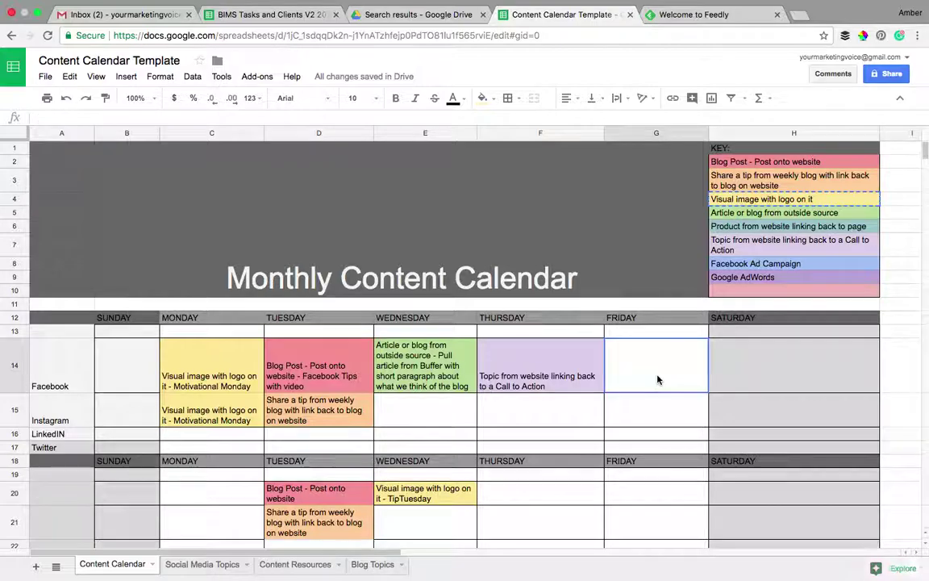
{"action": "key", "text": "ctrl+v"}
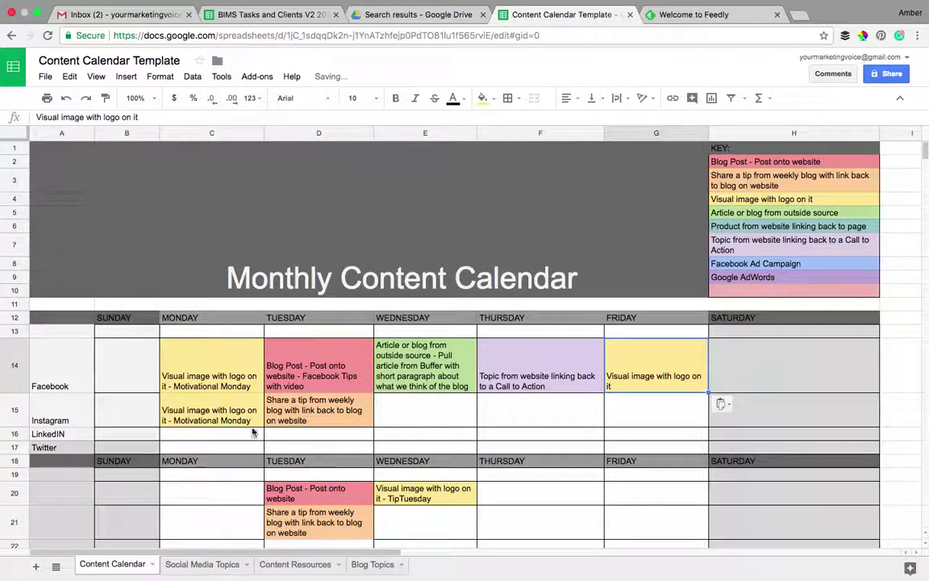
- Move the first week's Instagram blog tip entry from Tuesday (D15) to Wednesday (E15) and make the emptied Tuesday cell's fill white
{"action": "left_click", "coordinate": [304, 419]}
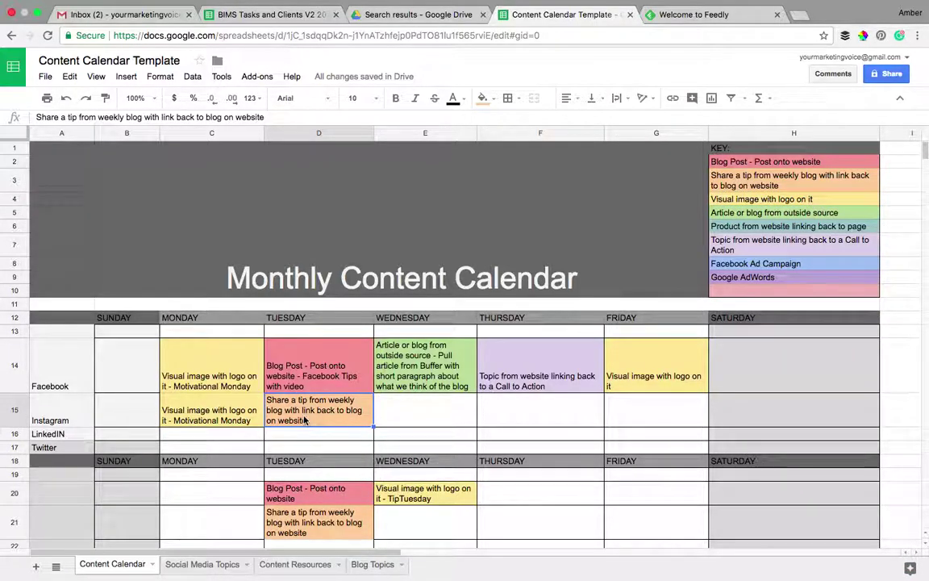
{"action": "key", "text": "ctrl+c"}
{"action": "left_click", "coordinate": [379, 407]}
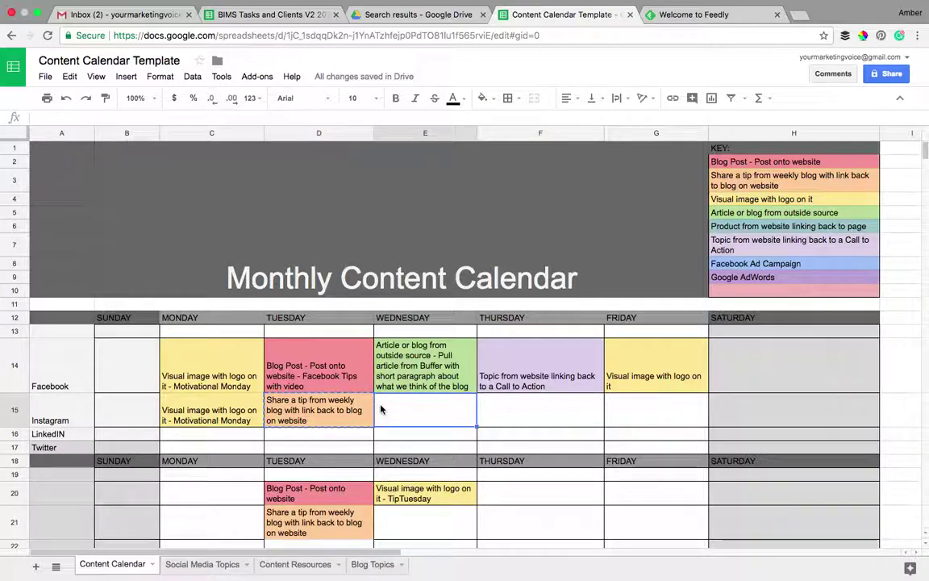
{"action": "key", "text": "ctrl+v"}
{"action": "left_click", "coordinate": [342, 412]}
{"action": "key", "text": "Delete"}
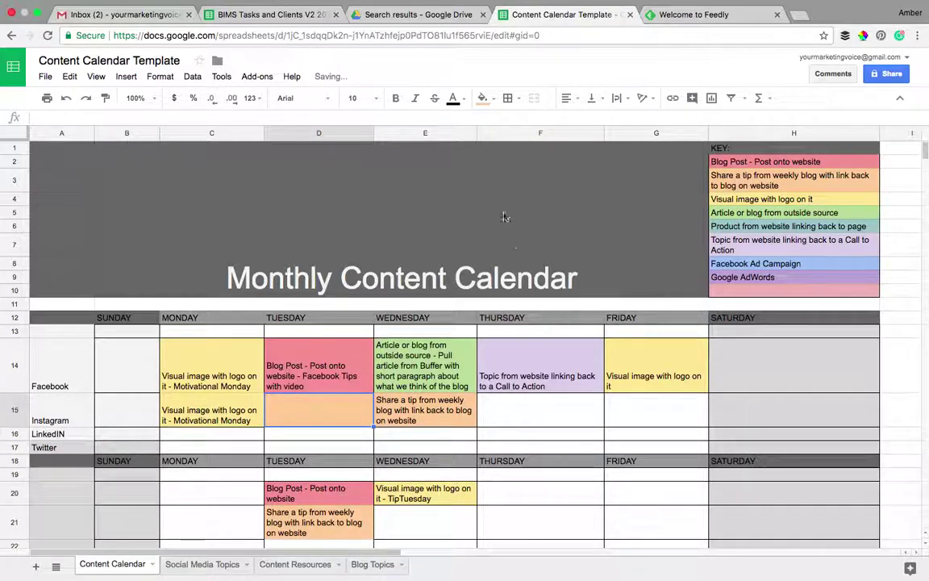
{"action": "left_click", "coordinate": [481, 98]}
{"action": "left_click", "coordinate": [594, 140]}
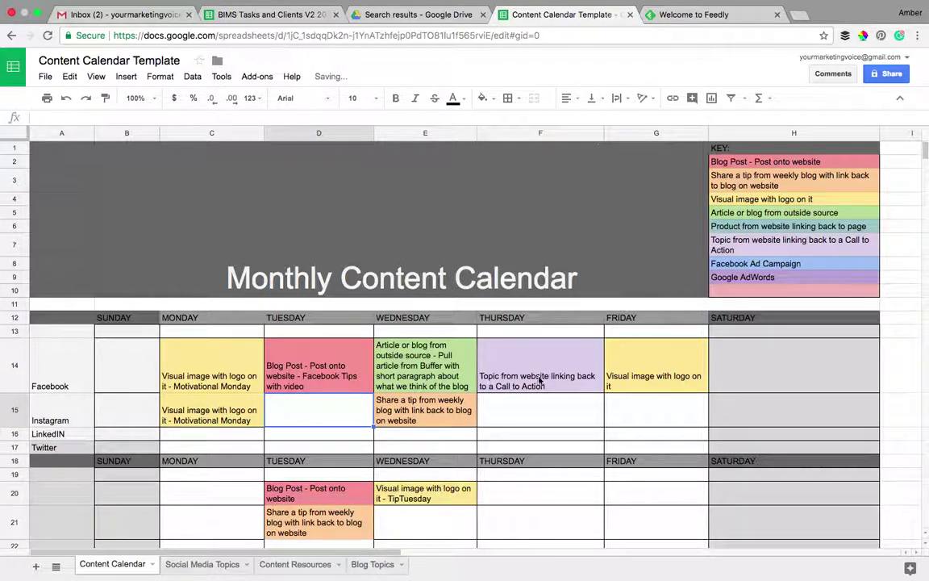
{"action": "left_click", "coordinate": [641, 411]}
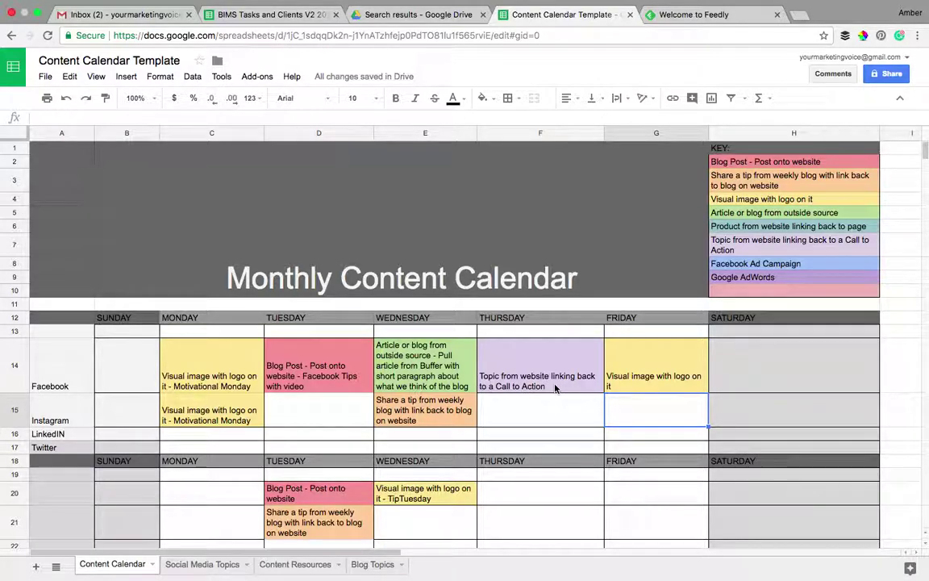
{"action": "left_click", "coordinate": [419, 367]}
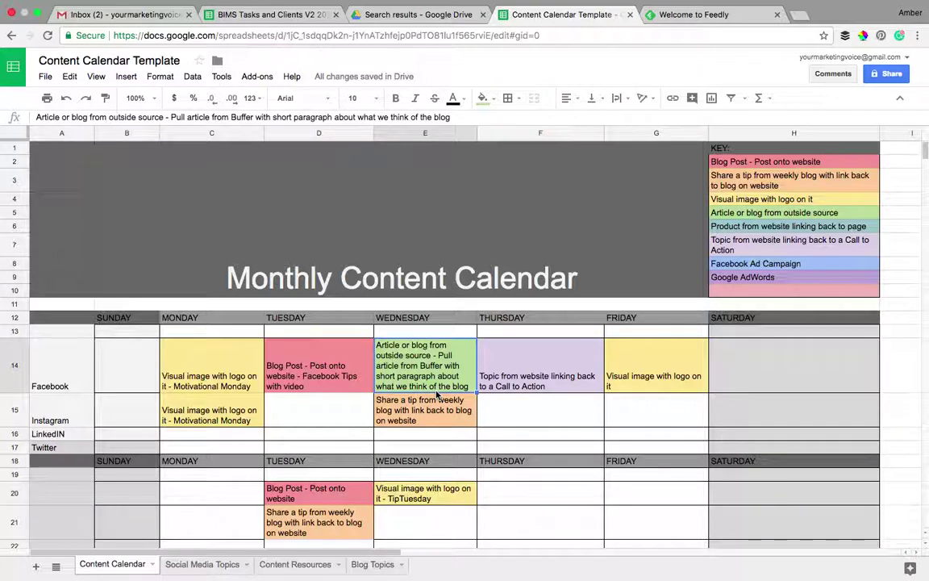
{"action": "right_click", "coordinate": [146, 569]}
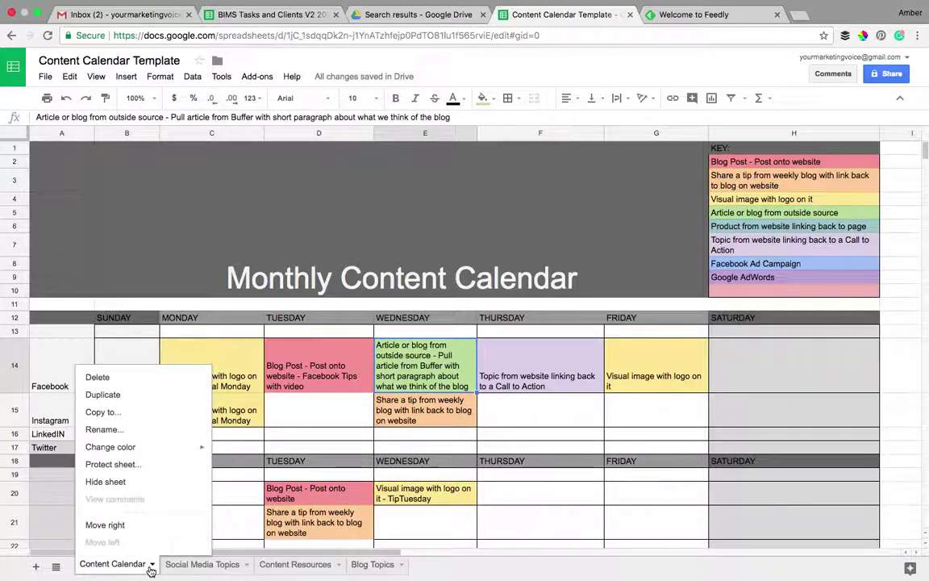
{"action": "left_click", "coordinate": [352, 241]}
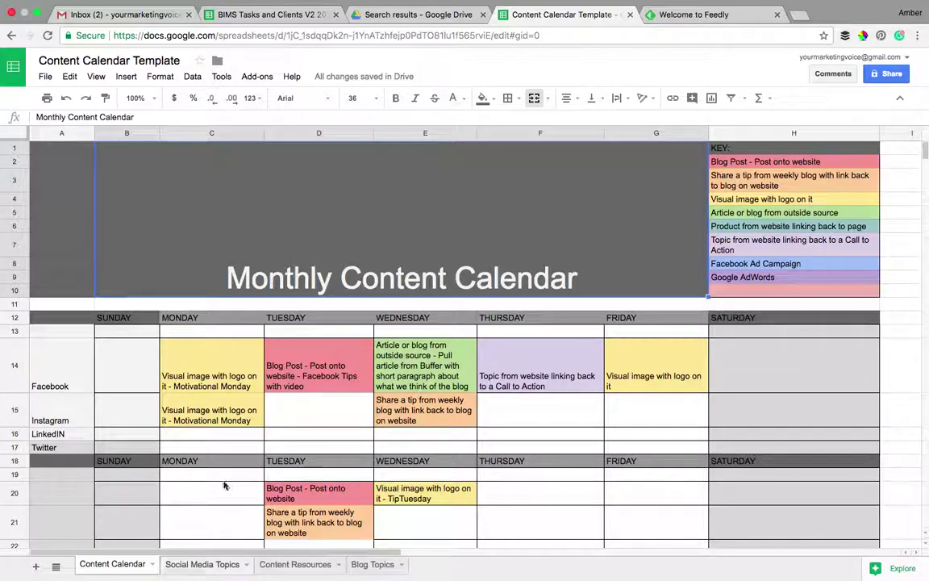
- Copy the key's Call to Action topic entry into the second week's Monday cell C20 and append " - FB" to it
{"action": "scroll", "coordinate": [227, 487], "scroll_direction": "down", "scroll_amount": 2}
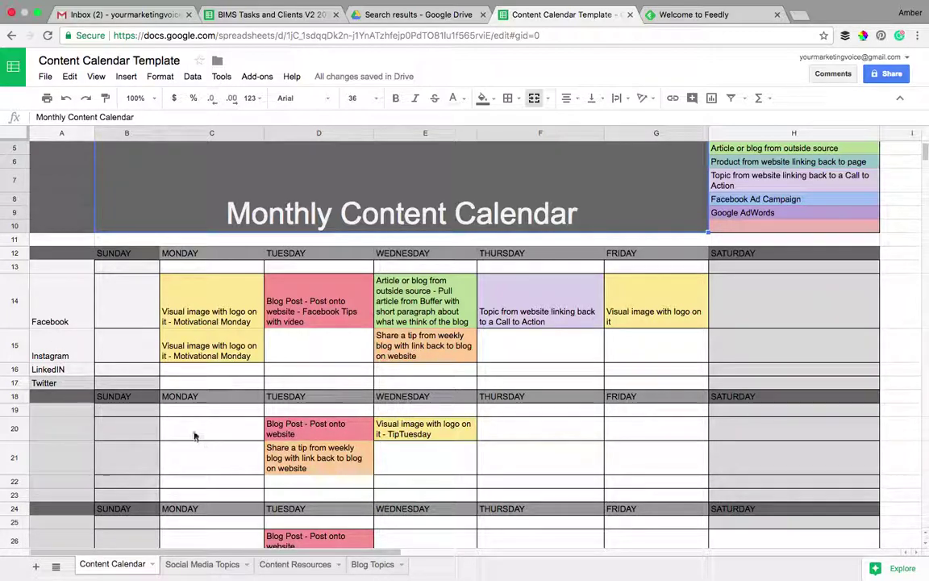
{"action": "left_click", "coordinate": [222, 438]}
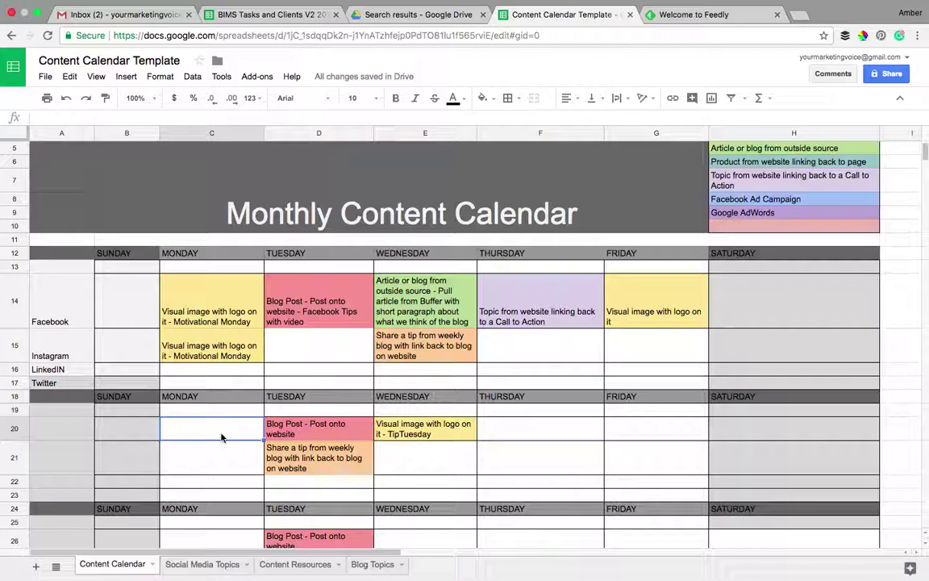
{"action": "left_click", "coordinate": [775, 180]}
{"action": "key", "text": "ctrl+c"}
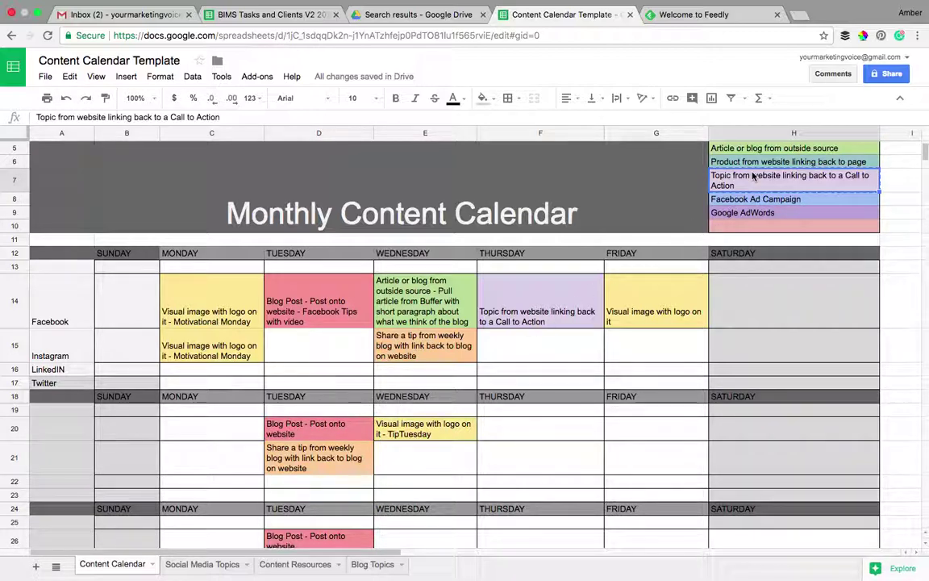
{"action": "left_click", "coordinate": [193, 431]}
{"action": "key", "text": "ctrl+v"}
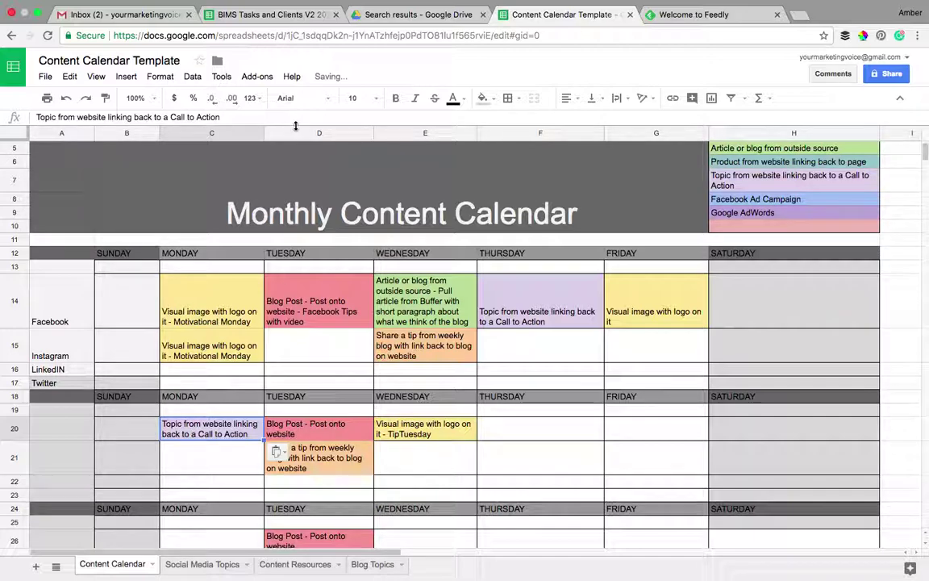
{"action": "key", "text": "Return"}
{"action": "type", "text": "-"}
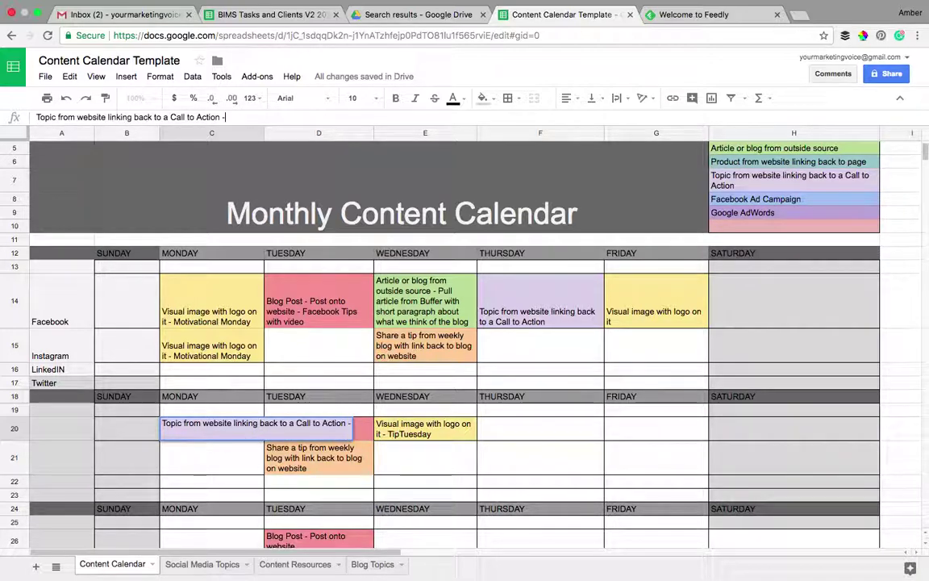
{"action": "type", "text": " FB"}
{"action": "key", "text": "Return"}
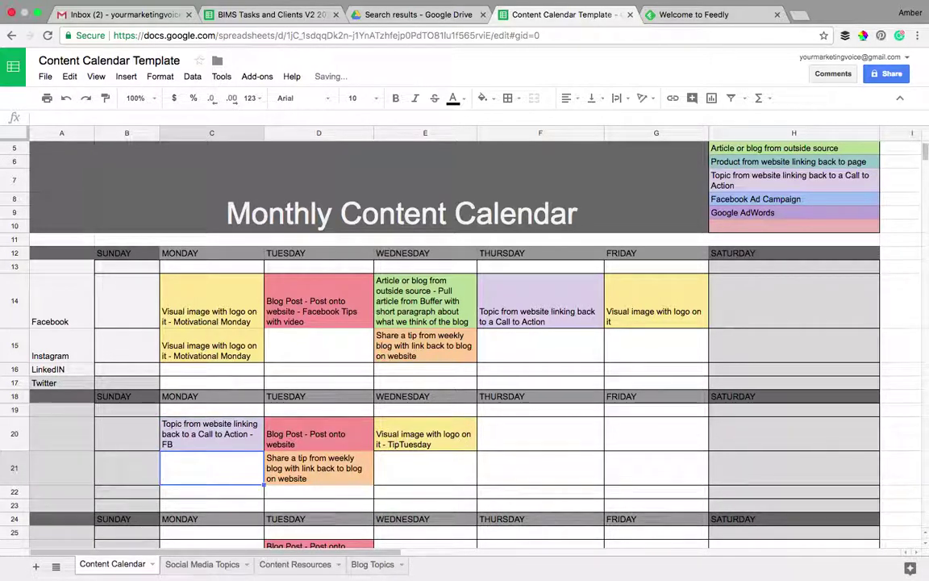
- Paste the same Call to Action topic entry into C21 and append " - IG" to it
{"action": "key", "text": "super+v"}
{"action": "left_click", "coordinate": [351, 118]}
{"action": "type", "text": "-"}
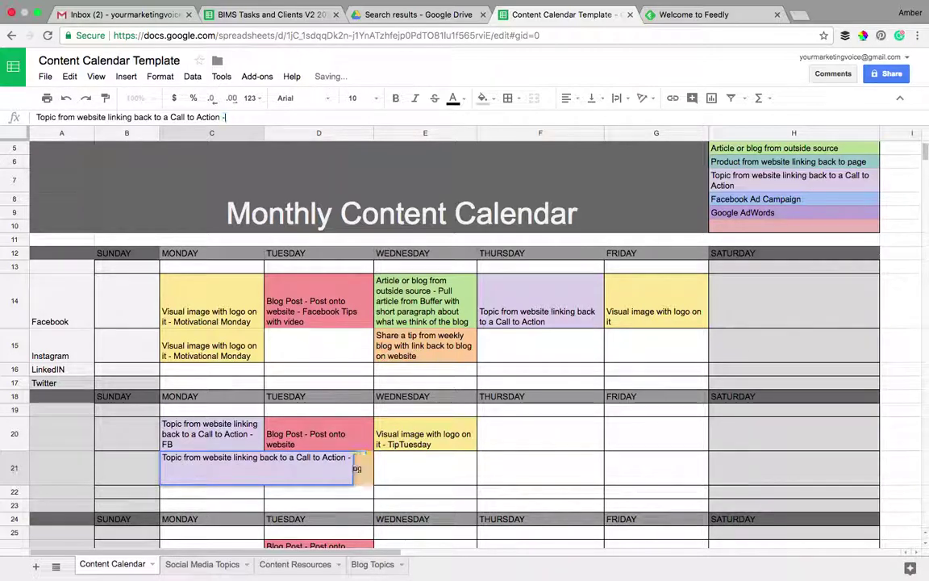
{"action": "type", "text": " FBIG"}
{"action": "key", "text": "Return"}
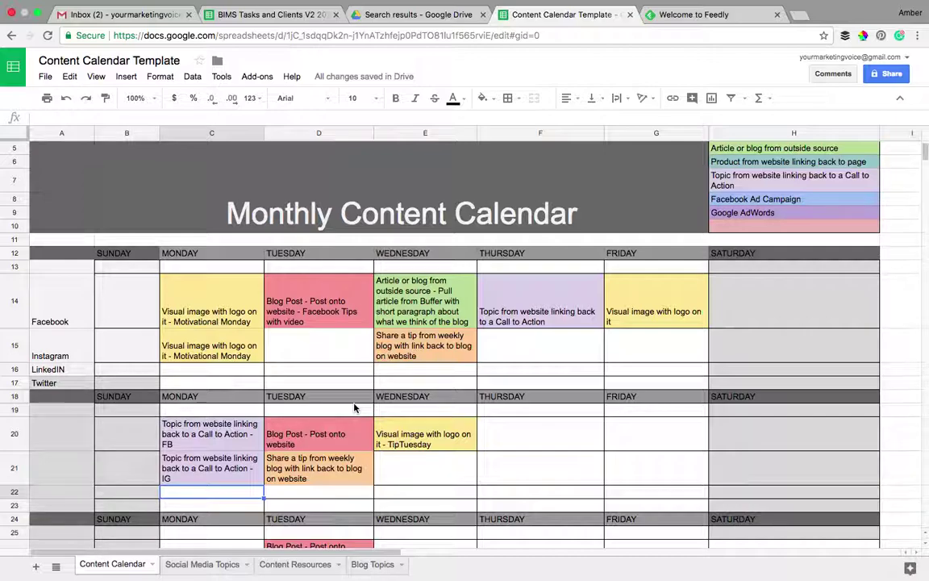
- Check the topic list on the Social Media Topics sheet and the first week's Tuesday entries on the Content Calendar sheet
{"action": "left_click", "coordinate": [219, 564]}
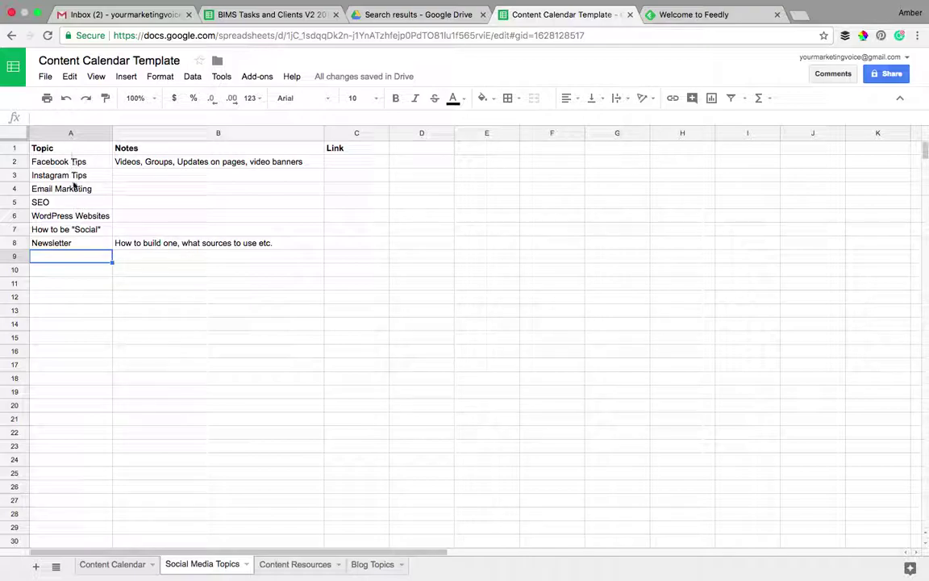
{"action": "left_click", "coordinate": [112, 564]}
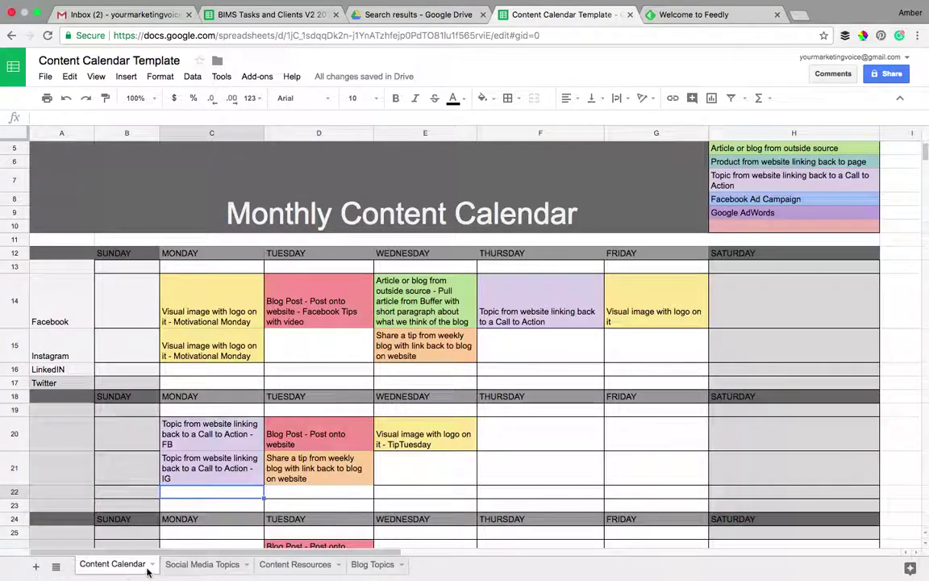
{"action": "scroll", "coordinate": [701, 282], "scroll_direction": "up", "scroll_amount": 2}
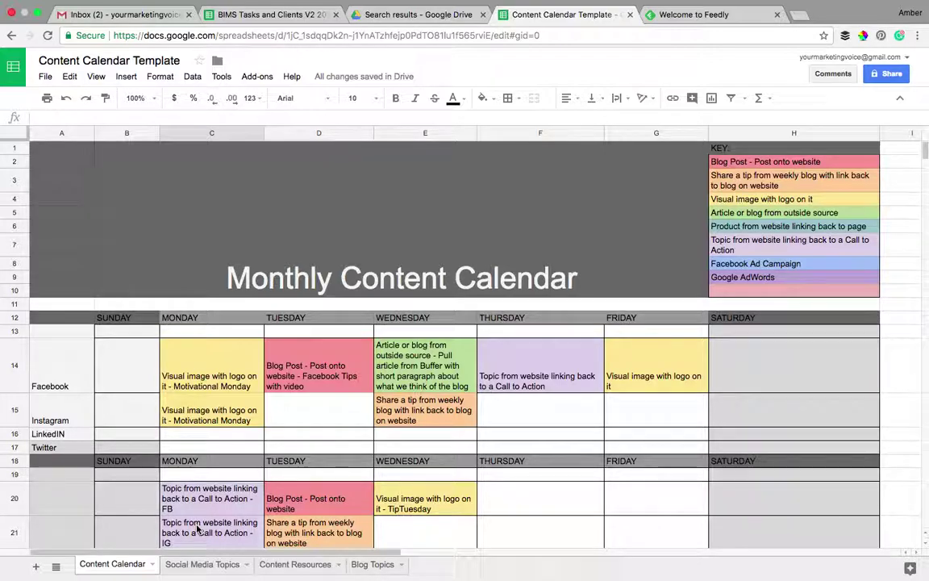
{"action": "left_click", "coordinate": [353, 380]}
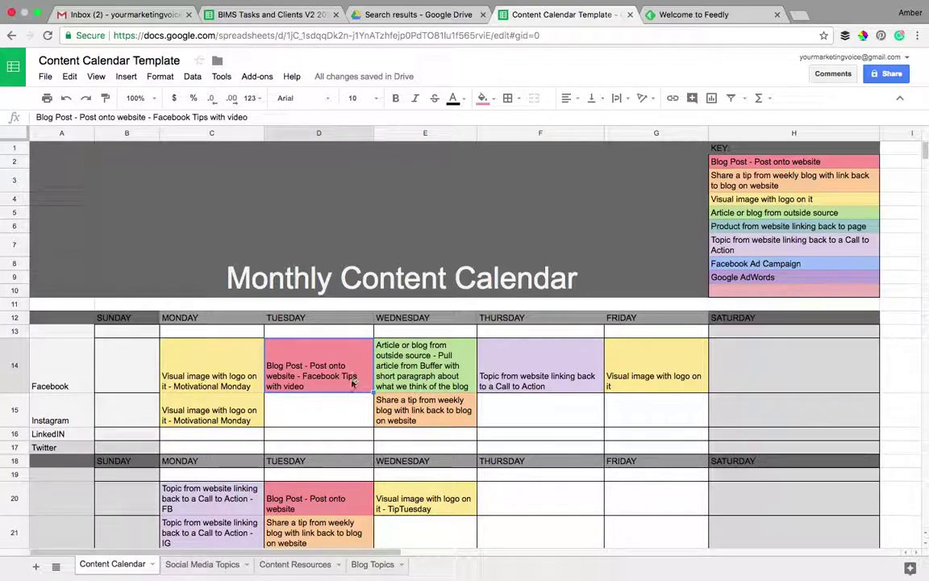
{"action": "left_click", "coordinate": [344, 419]}
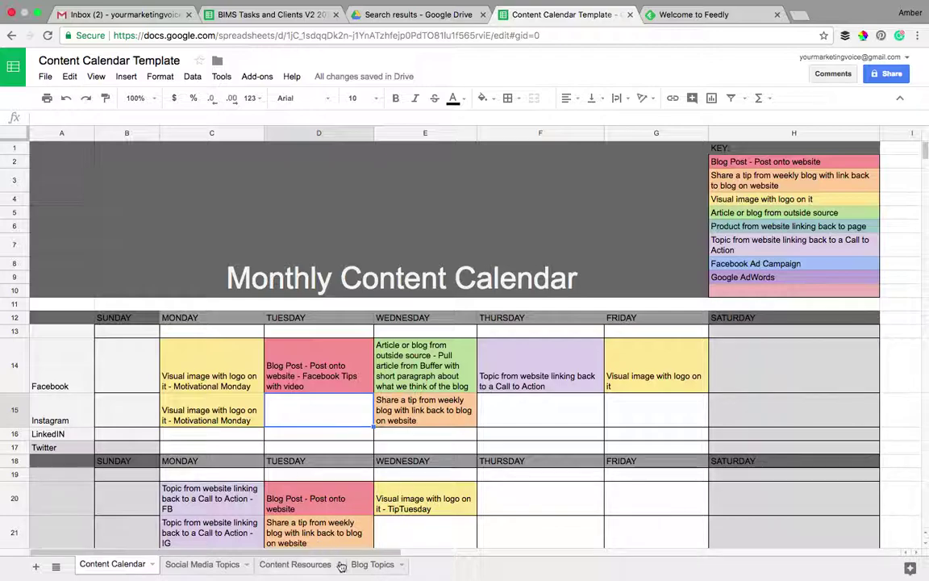
- Add a new sheet after Blog Topics and enter the row 1 headers Date, Social Media Platform, Content and Image
{"action": "left_click", "coordinate": [36, 570]}
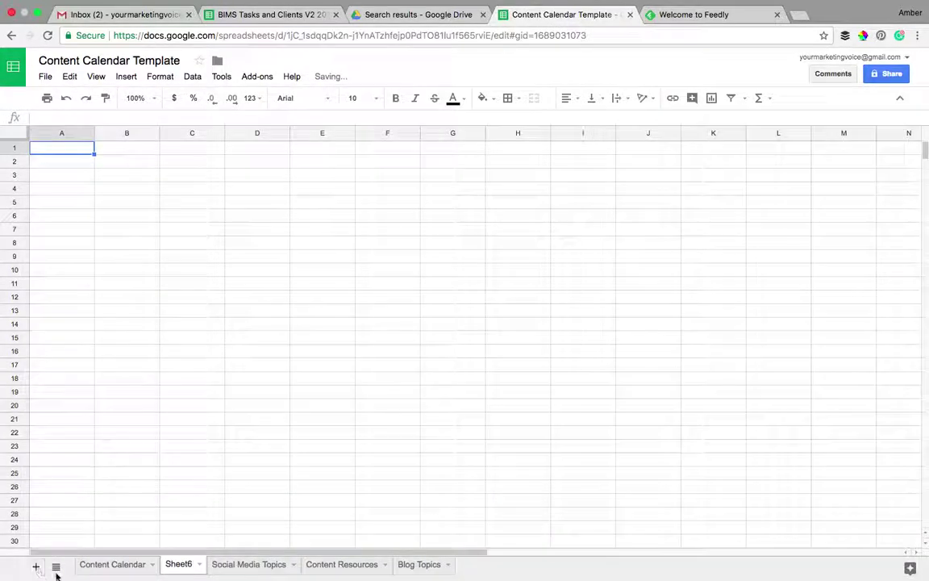
{"action": "left_click_drag", "start_coordinate": [179, 568], "coordinate": [444, 564]}
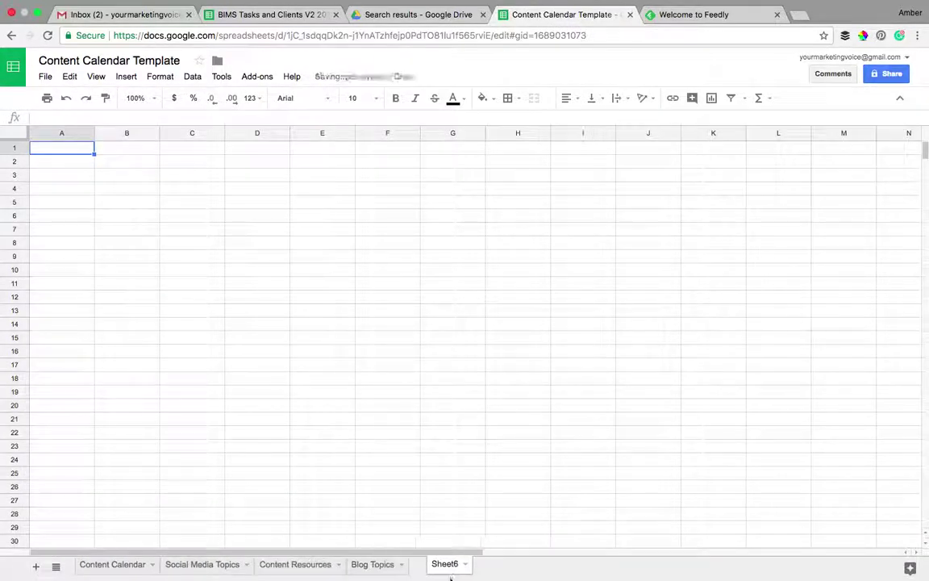
{"action": "type", "text": "Date"}
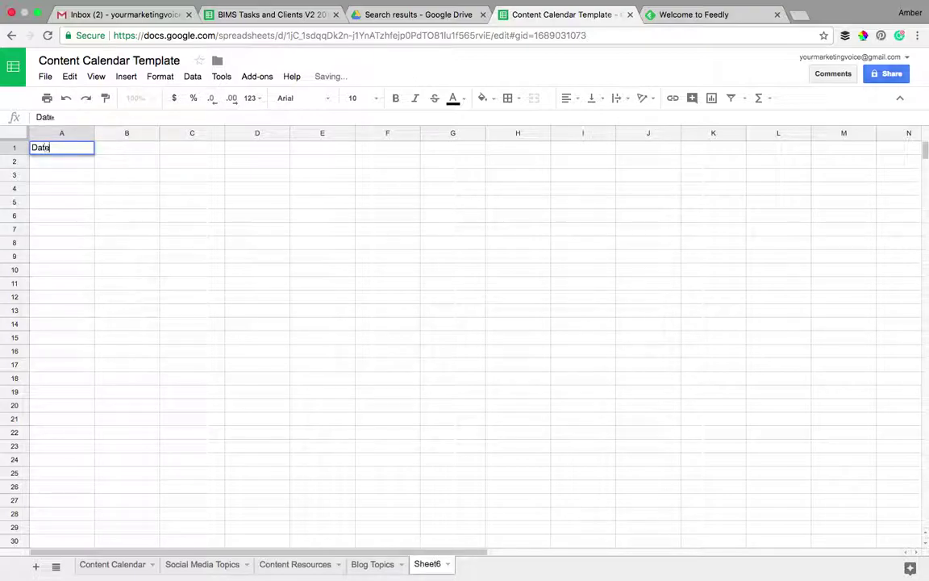
{"action": "key", "text": "Tab"}
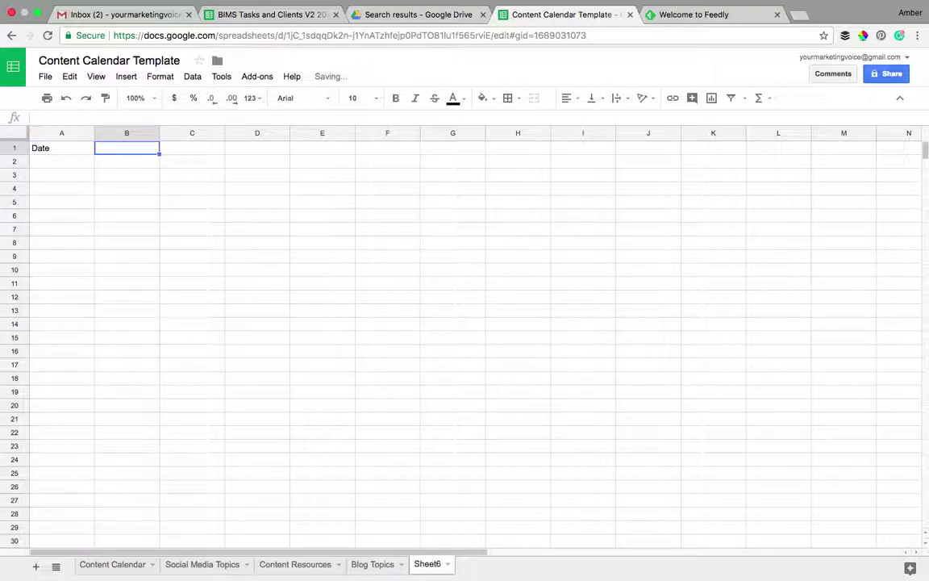
{"action": "type", "text": "Soci"}
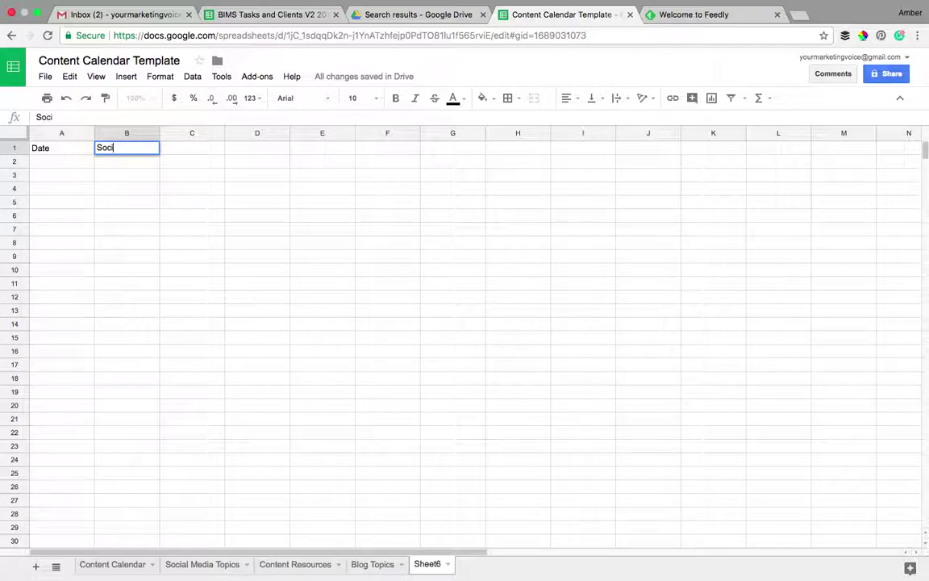
{"action": "type", "text": "al Media Platform"}
{"action": "key", "text": "Tab"}
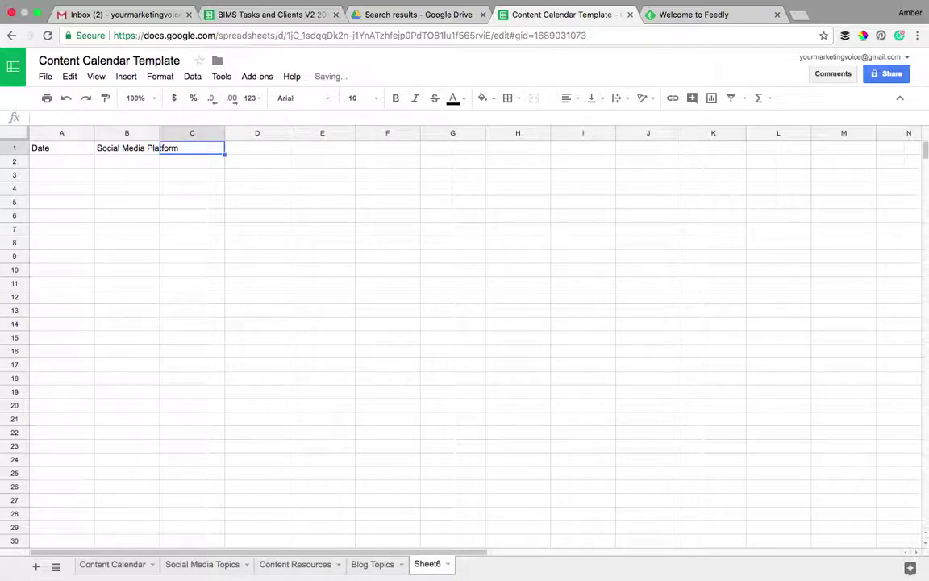
{"action": "type", "text": "Content"}
{"action": "key", "text": "Tab"}
{"action": "type", "text": "Image"}
{"action": "key", "text": "Return"}
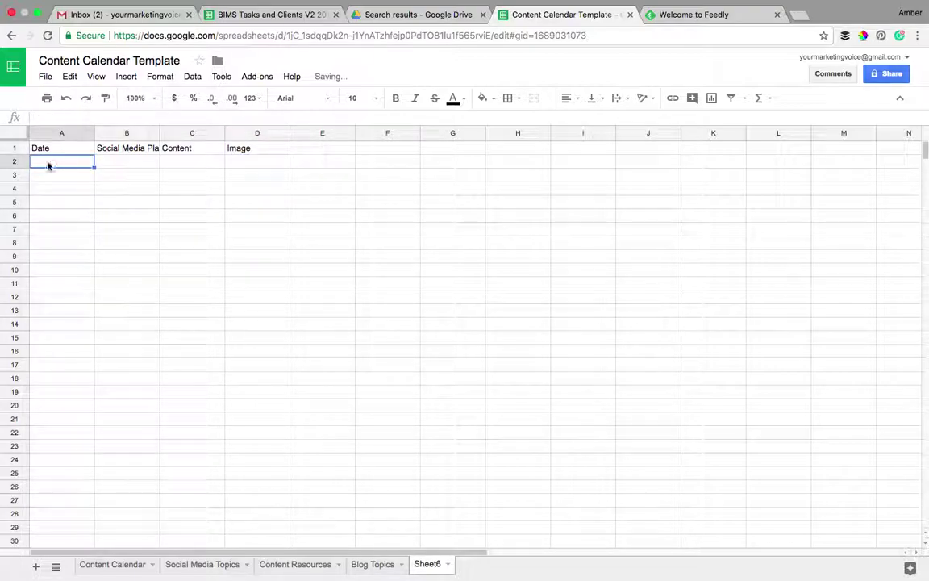
- Widen the Social Media Platform column to fit its header and enter 2/5/18 and "Facebook" in row 2
{"action": "left_click_drag", "start_coordinate": [160, 133], "coordinate": [224, 134]}
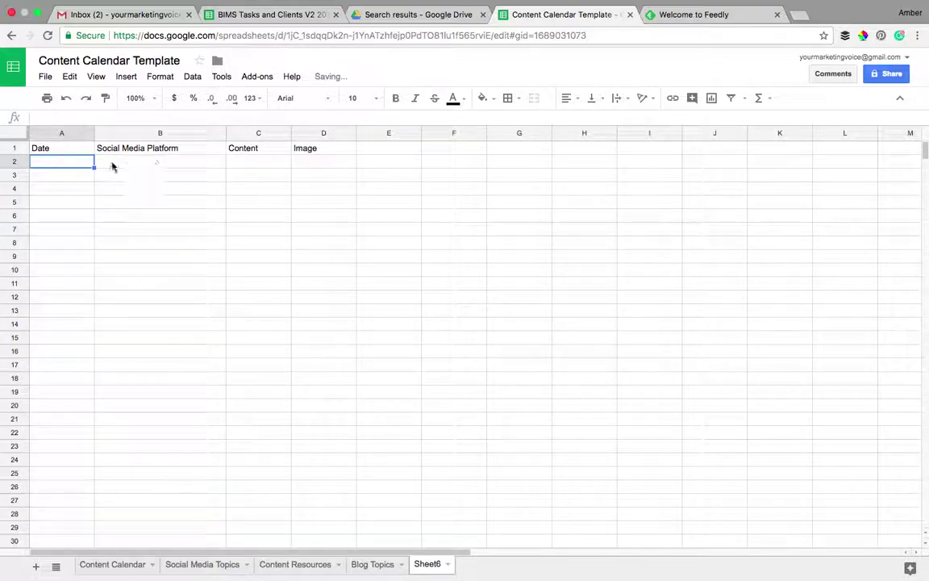
{"action": "type", "text": "2/5/18"}
{"action": "key", "text": "Tab"}
{"action": "type", "text": "Facebook"}
{"action": "key", "text": "Tab"}
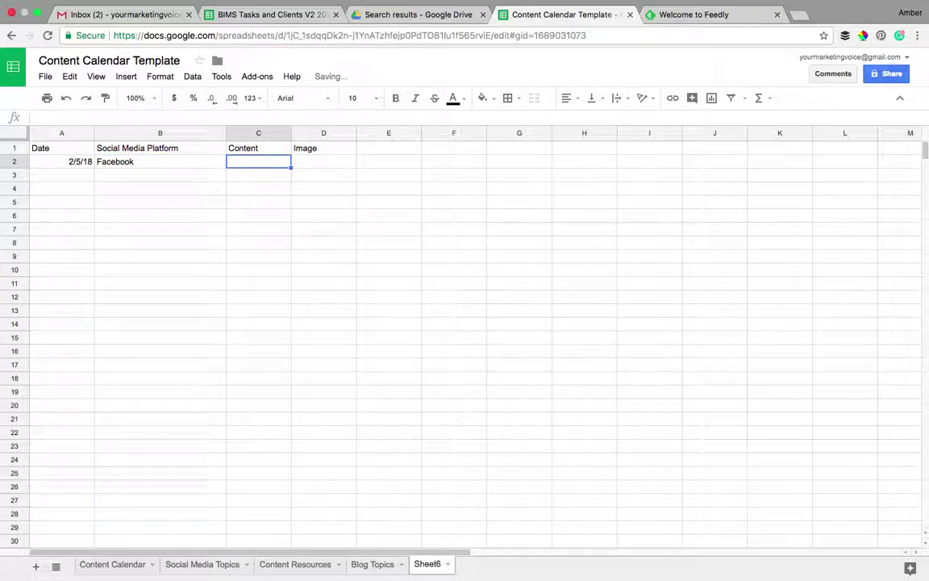
- Enter "Three tips for video marketing:" as the Facebook post's content in C2
{"action": "type", "text": "Thre ti"}
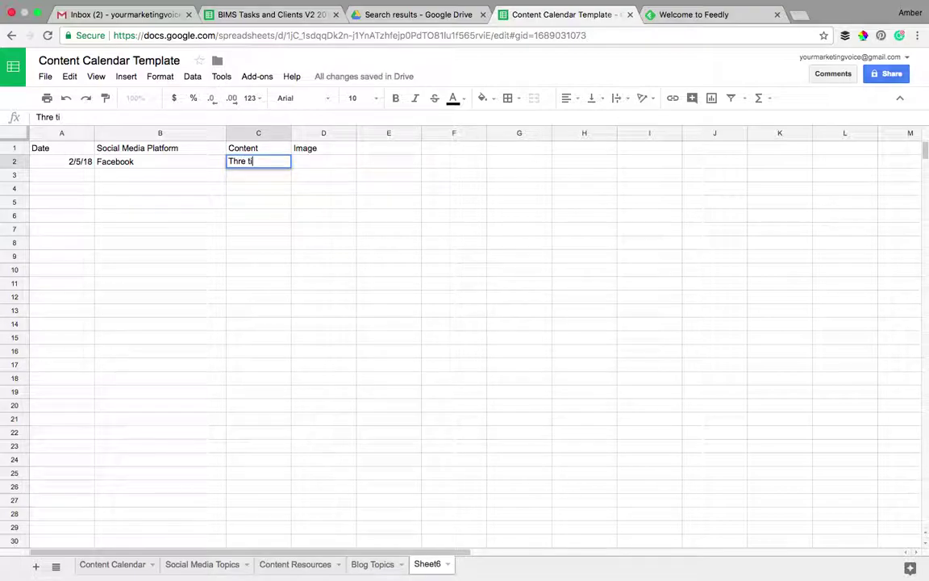
{"action": "type", "text": "ps for video ma"}
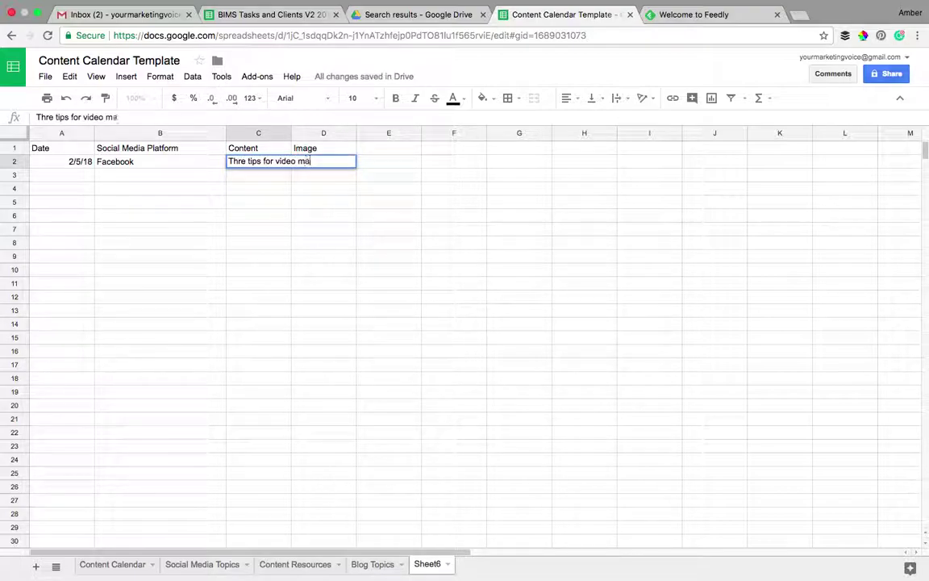
{"action": "type", "text": "rketing:"}
{"action": "left_click", "coordinate": [246, 161]}
{"action": "type", "text": "e"}
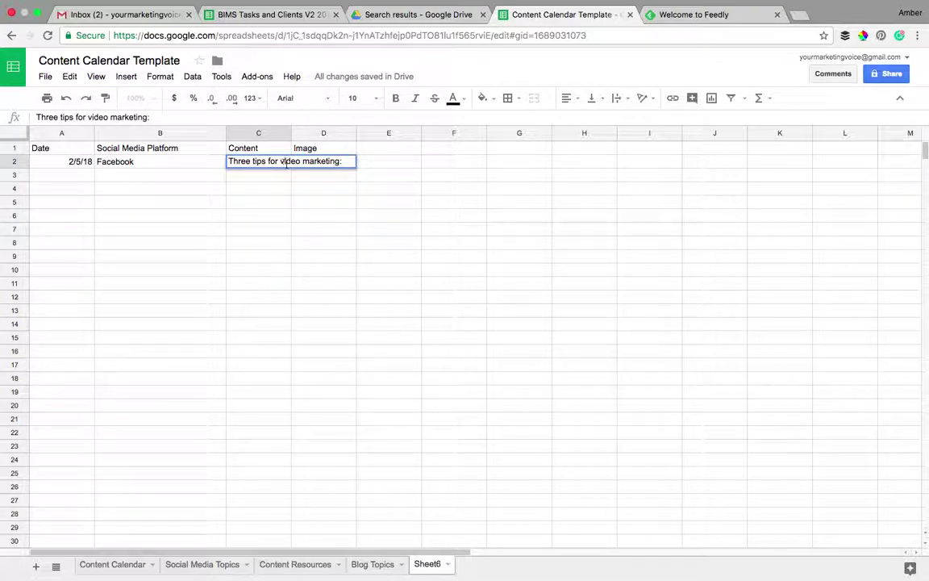
{"action": "left_click", "coordinate": [278, 164]}
{"action": "key", "text": "BackSpace"}
{"action": "left_click", "coordinate": [286, 191]}
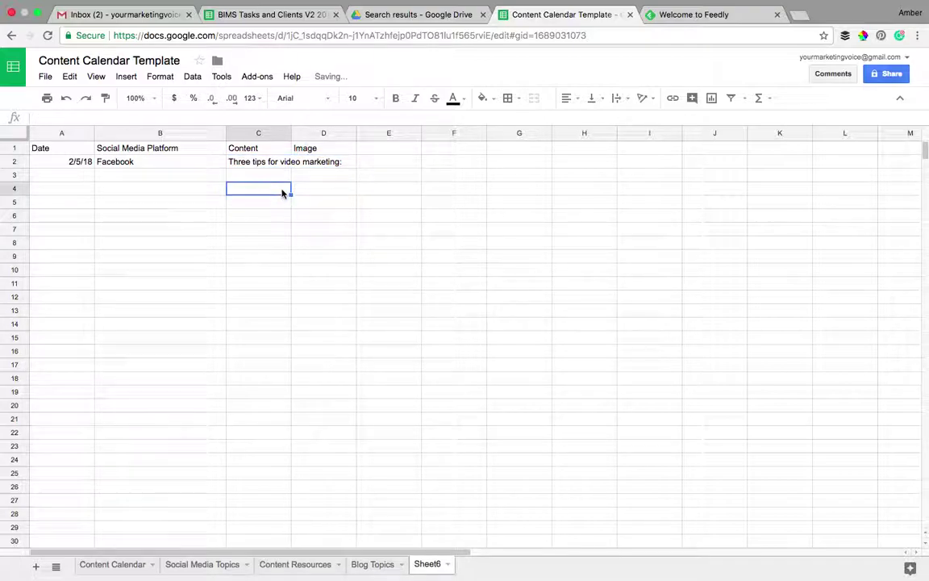
{"action": "left_click", "coordinate": [275, 165]}
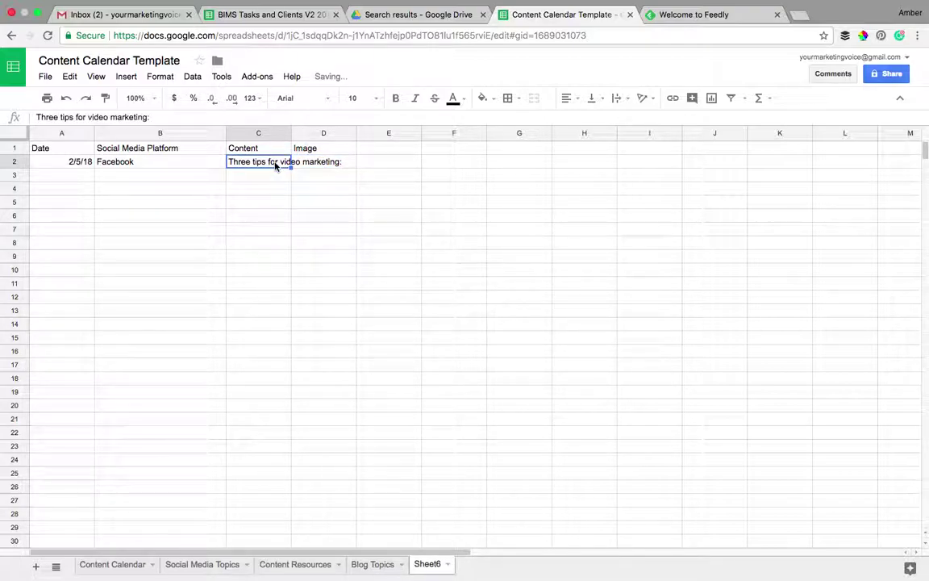
{"action": "key", "text": "super+c"}
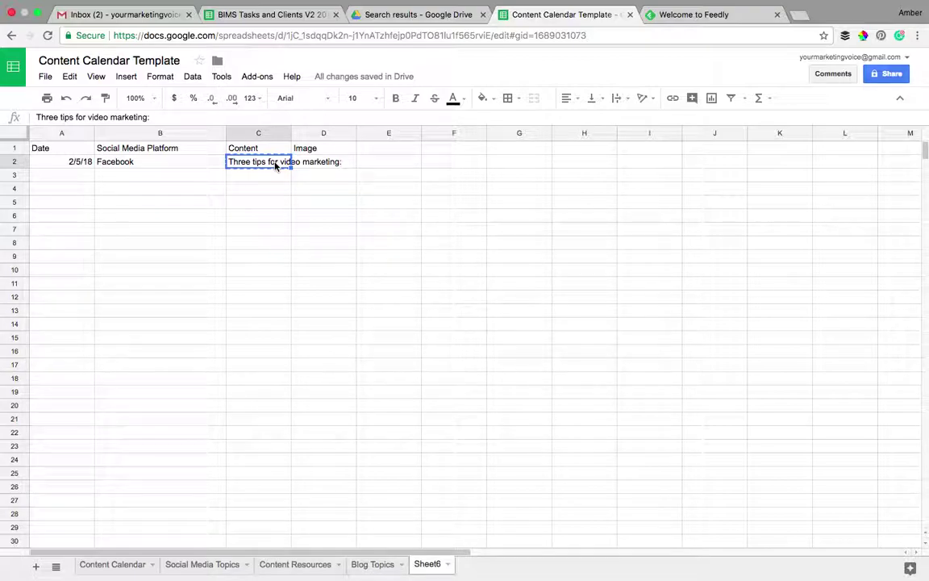
{"action": "left_click", "coordinate": [328, 150]}
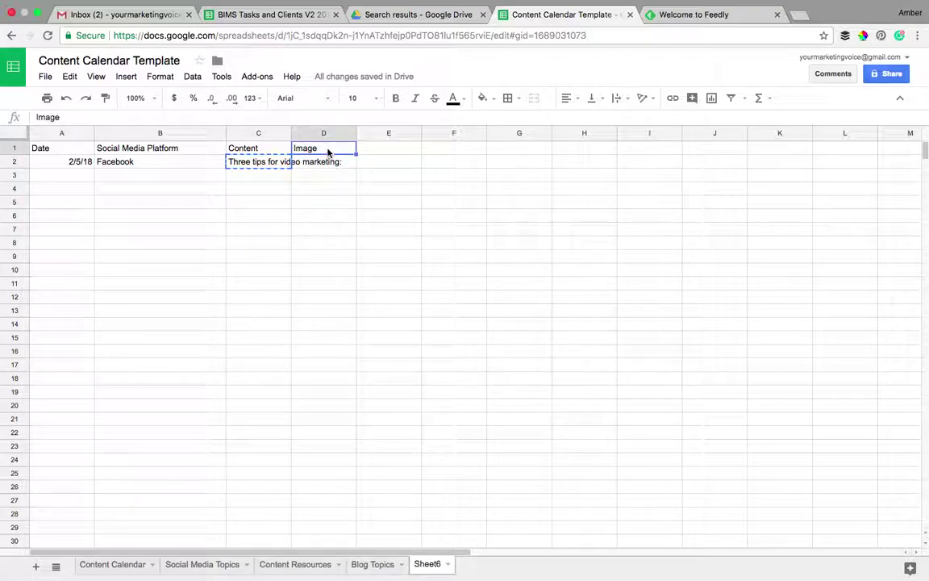
{"action": "key", "text": "Escape"}
- Return to the Content Calendar sheet and select the first week's Monday header and empty Tuesday Instagram cell
{"action": "left_click", "coordinate": [118, 567]}
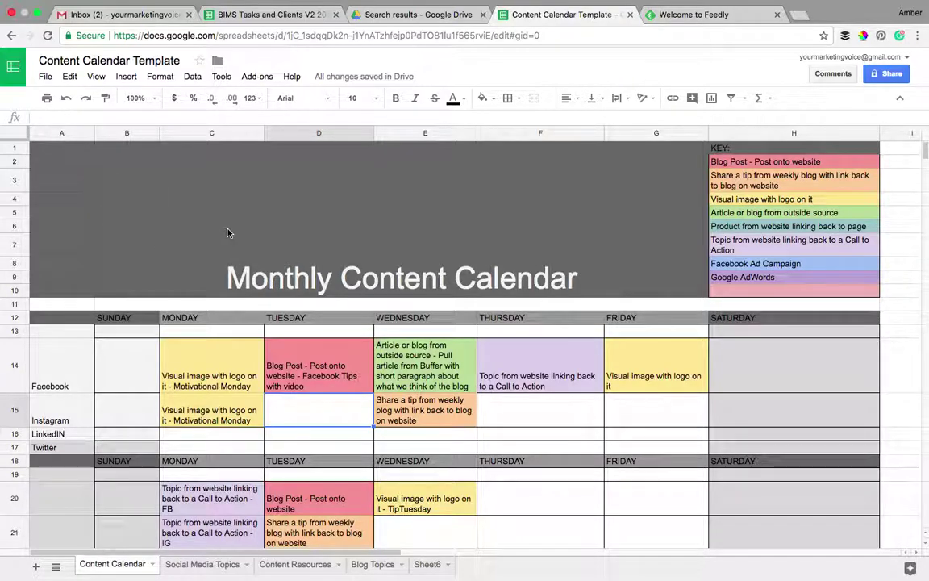
{"action": "left_click", "coordinate": [228, 320]}
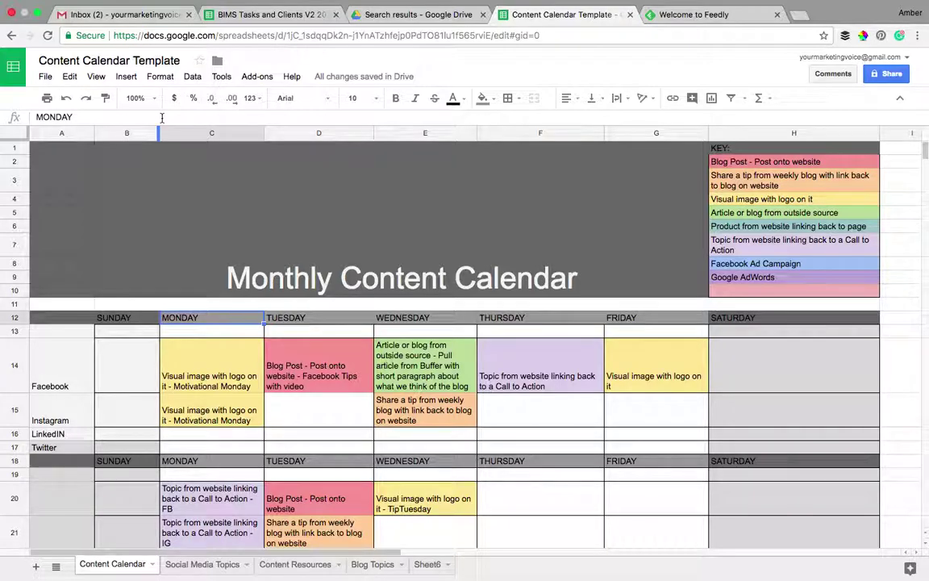
{"action": "left_click", "coordinate": [313, 413]}
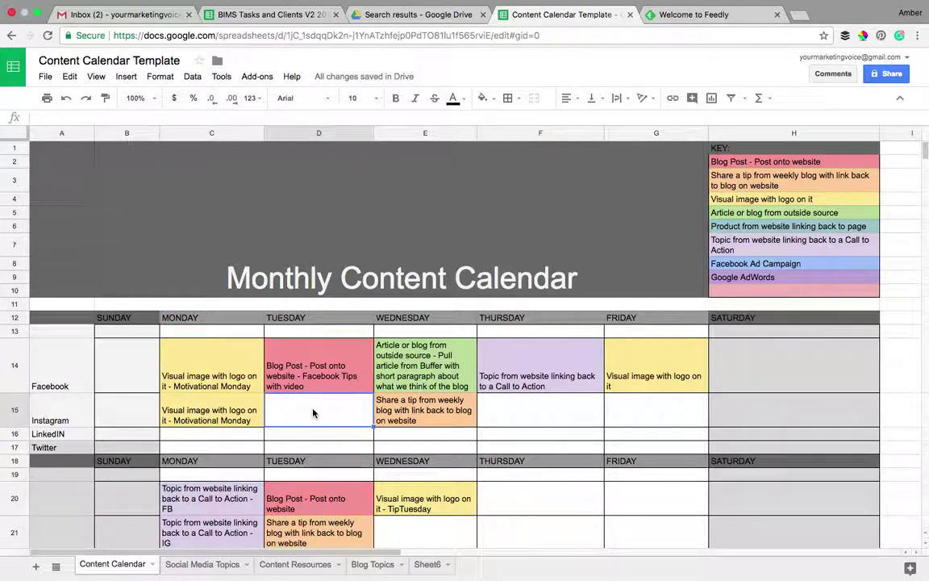